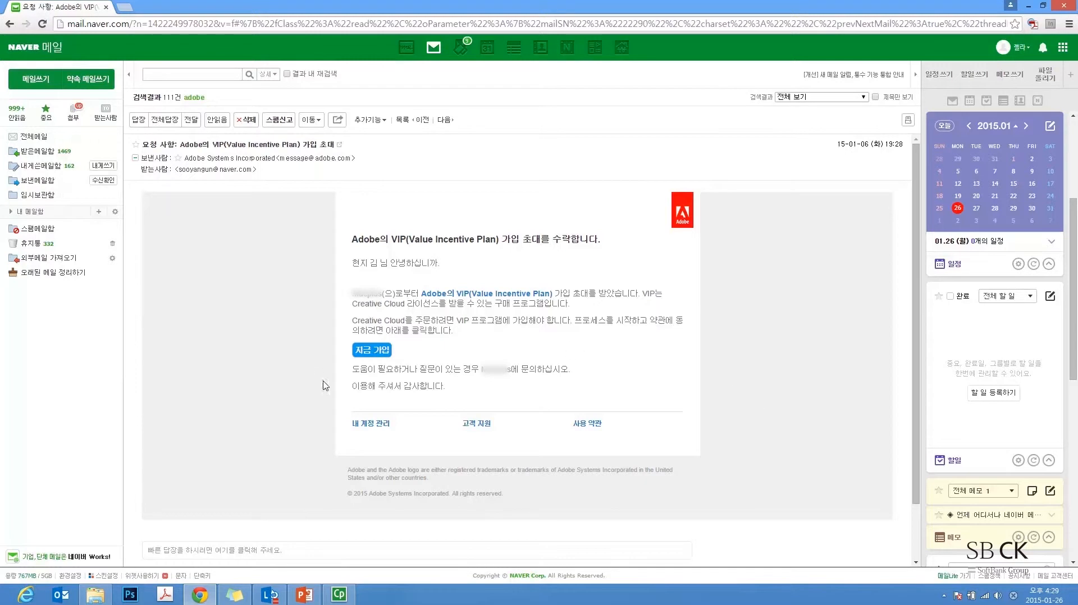
Accept the VIP membership invitation in the email to open the Adobe ID registration page
click(372, 351)
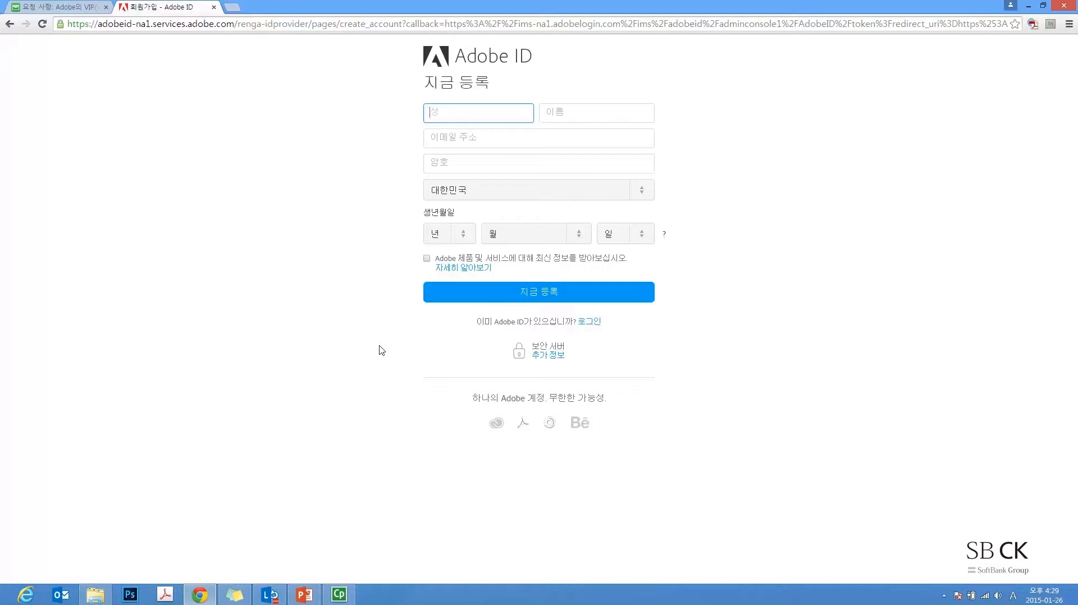
Choose to sign in with an existing Adobe ID and open the Adobe ID sign-in page
click(593, 324)
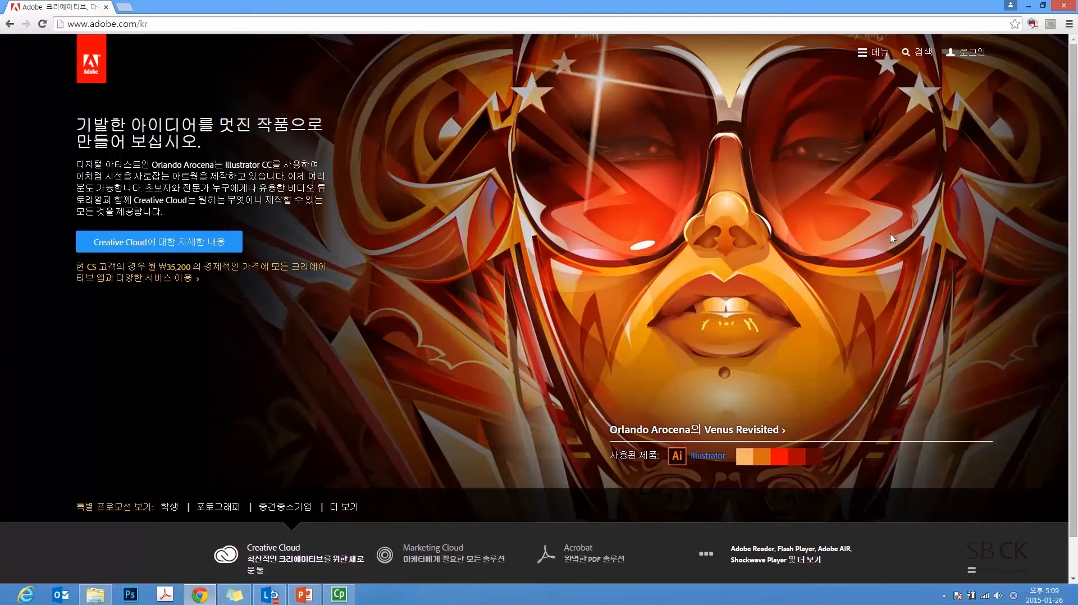
click(975, 54)
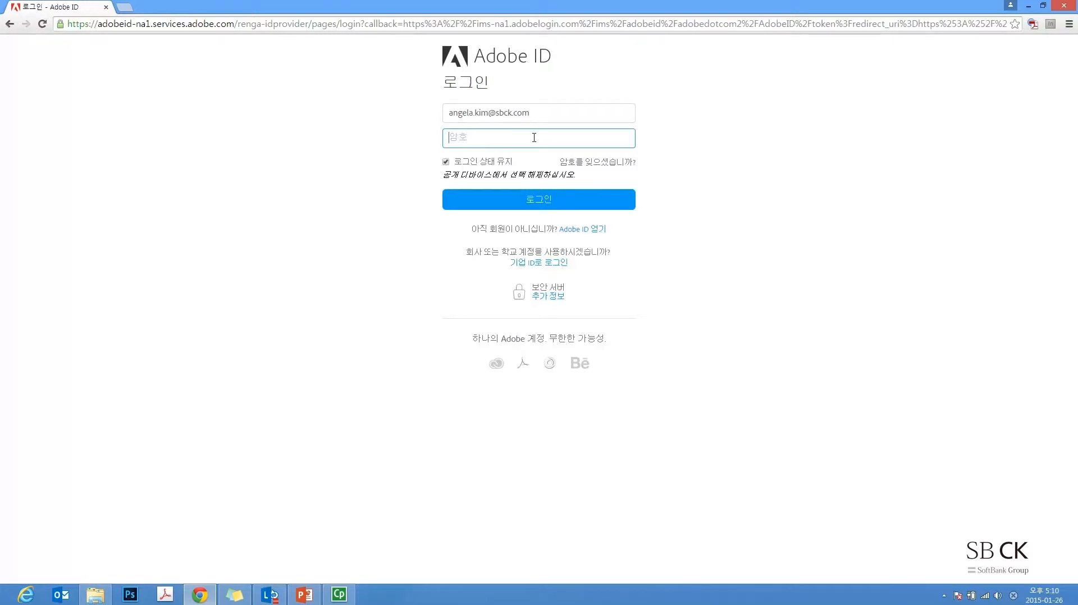
Enter the account password and sign in to Adobe ID
text(***************)
click(552, 203)
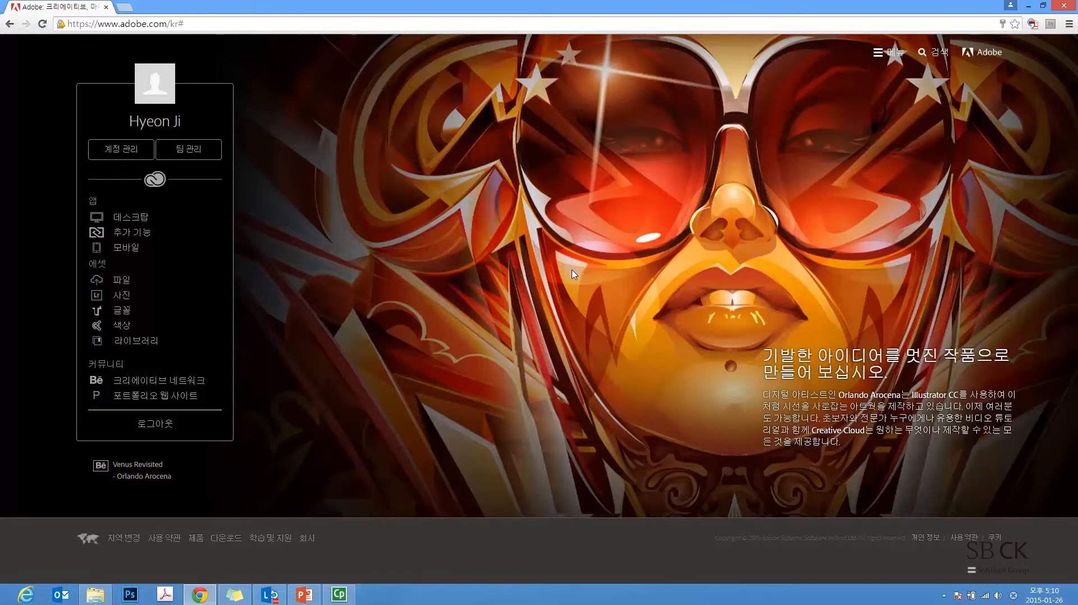
Open the team management console for the dodora team from the account panel
click(200, 152)
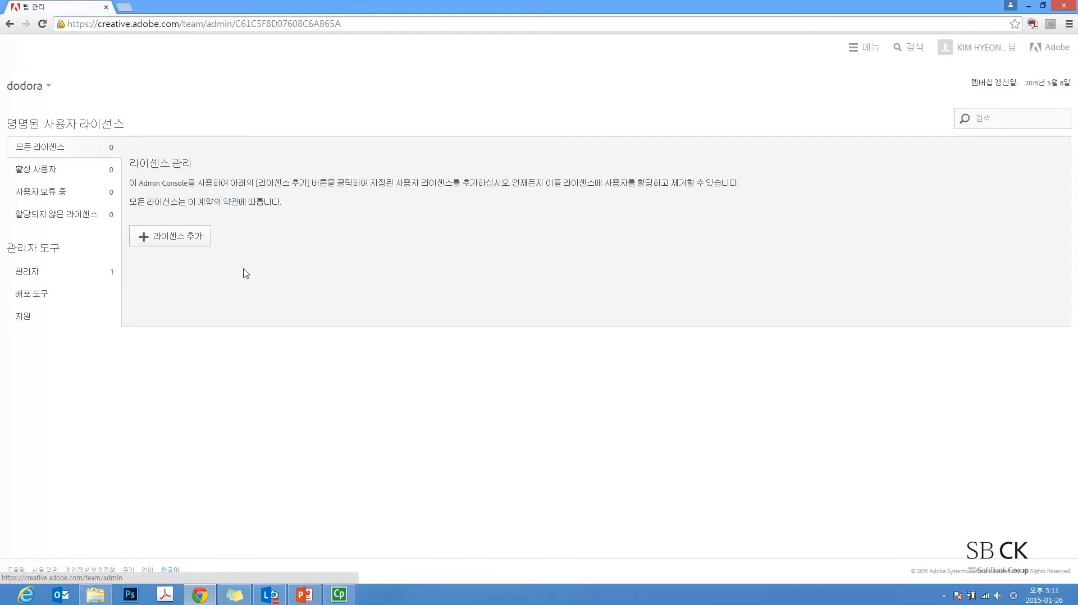
Start adding licenses for dodora, browsing products but keeping Creative Cloud 전체 with quantity 1
click(179, 241)
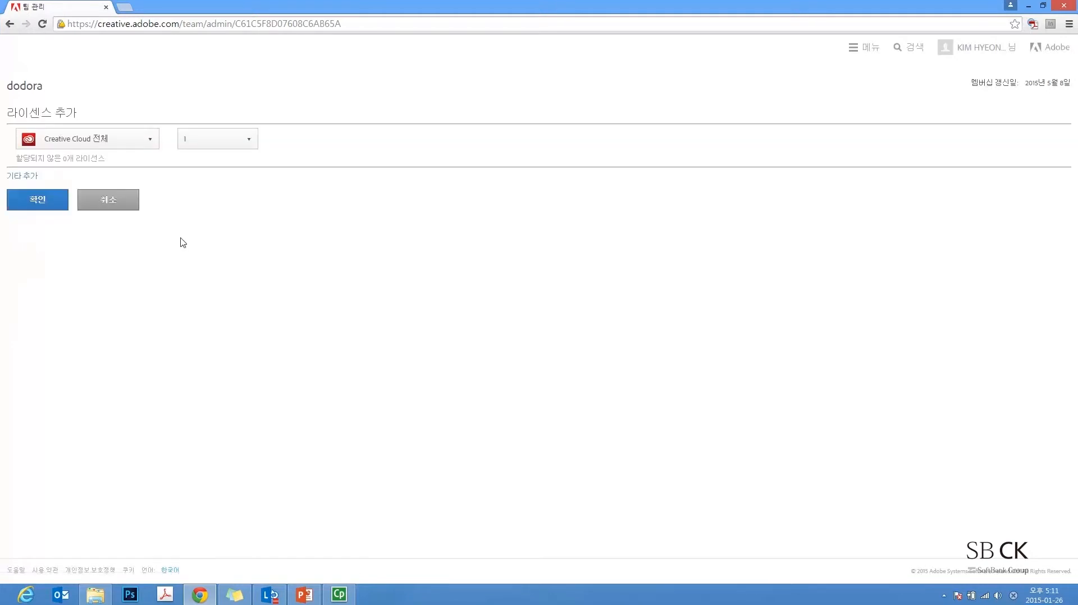
click(154, 144)
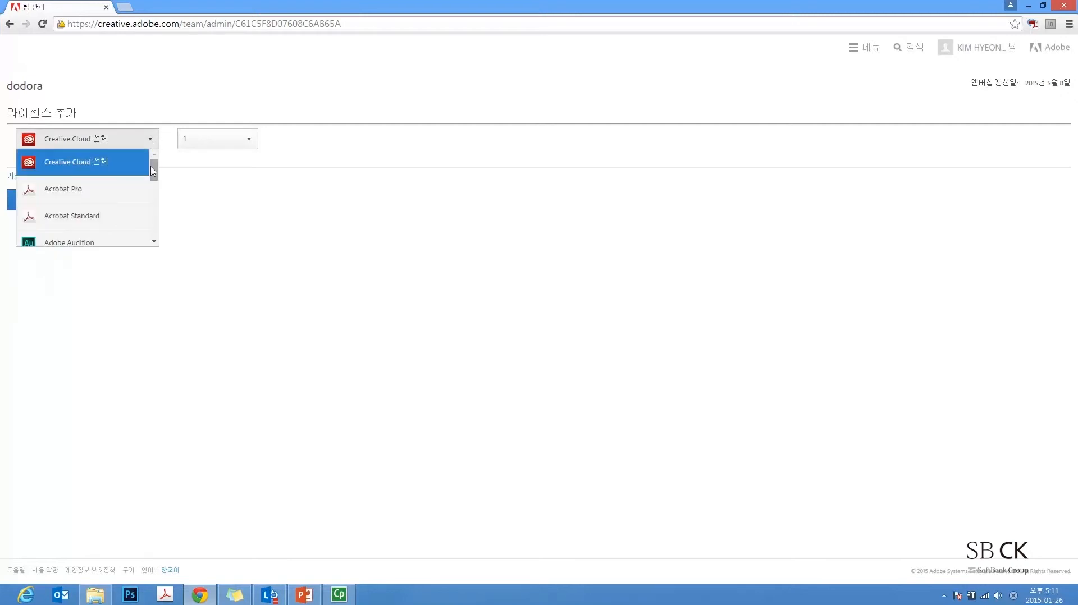
mouse_move(154, 171)
mouse_down()
mouse_move(152, 227)
mouse_move(165, 153)
mouse_up()
drag(155, 171, 153, 174)
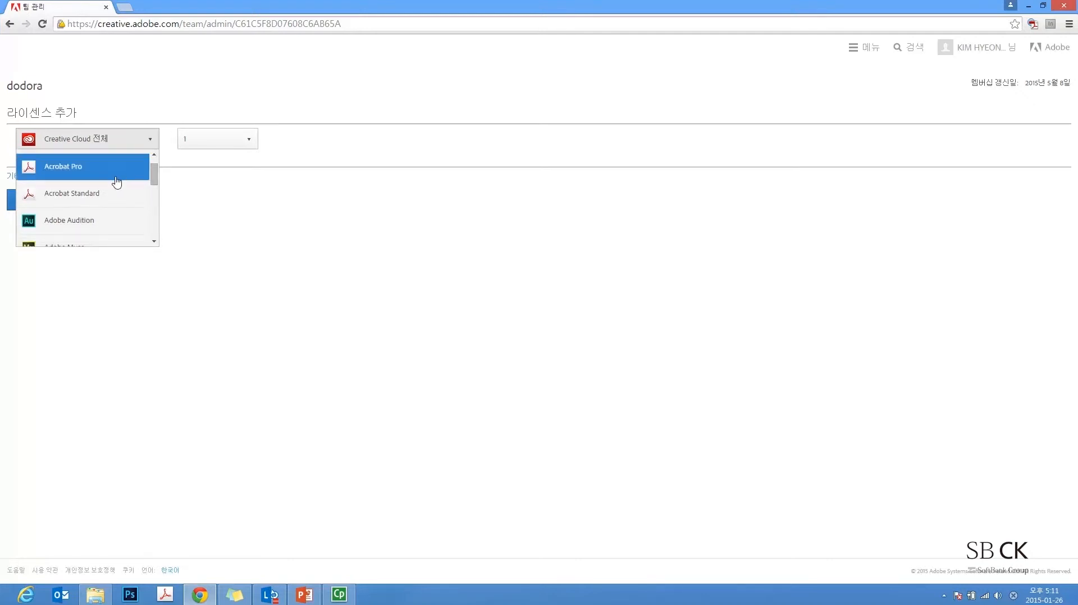
drag(155, 175, 156, 183)
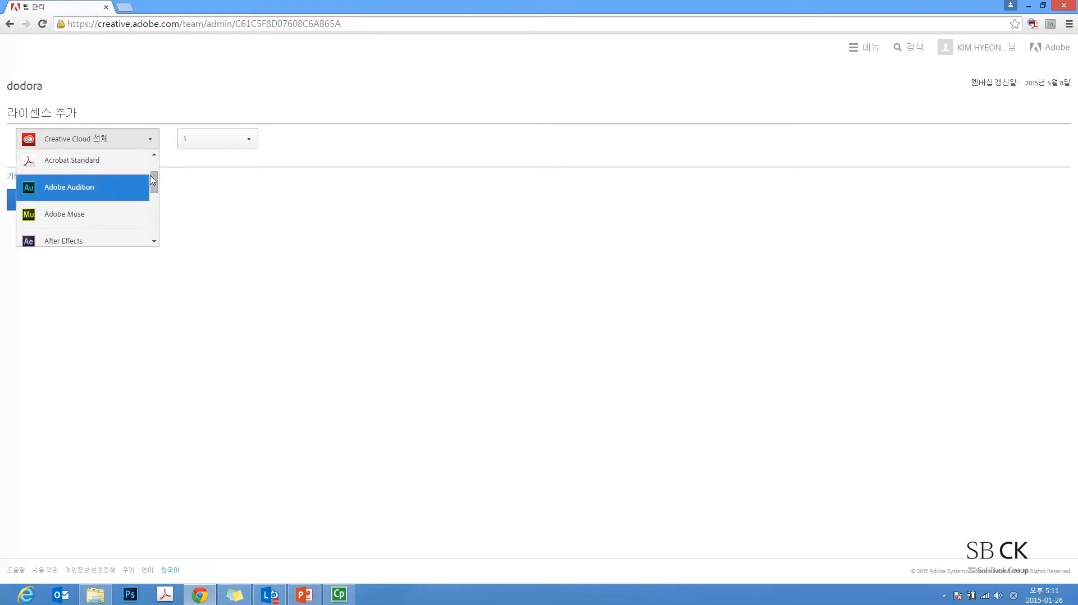
click(167, 99)
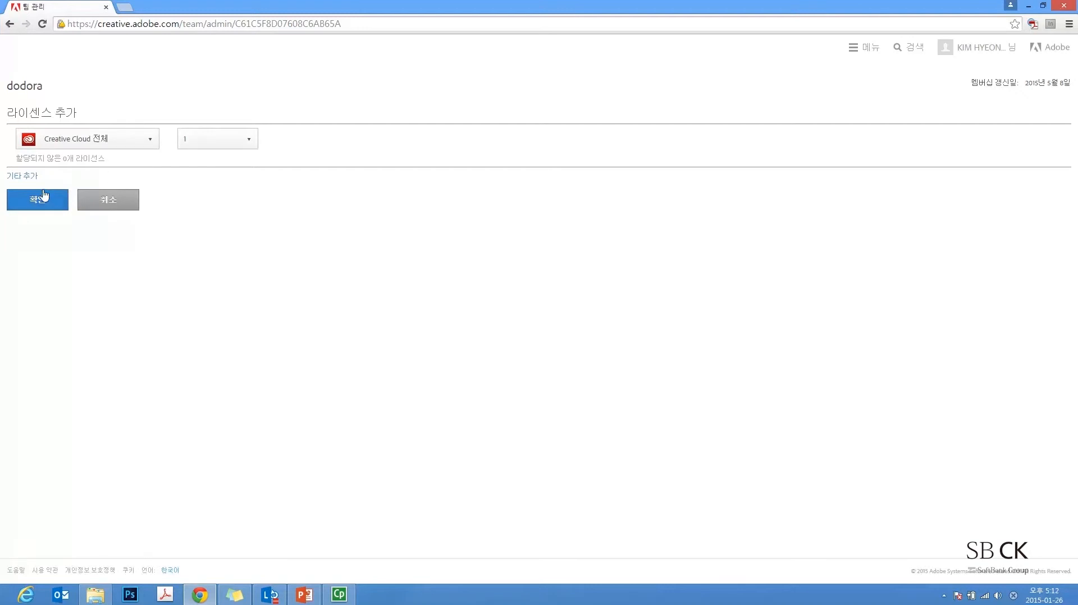
Add a second order row of 3 Acrobat Pro licenses and confirm the order
click(28, 176)
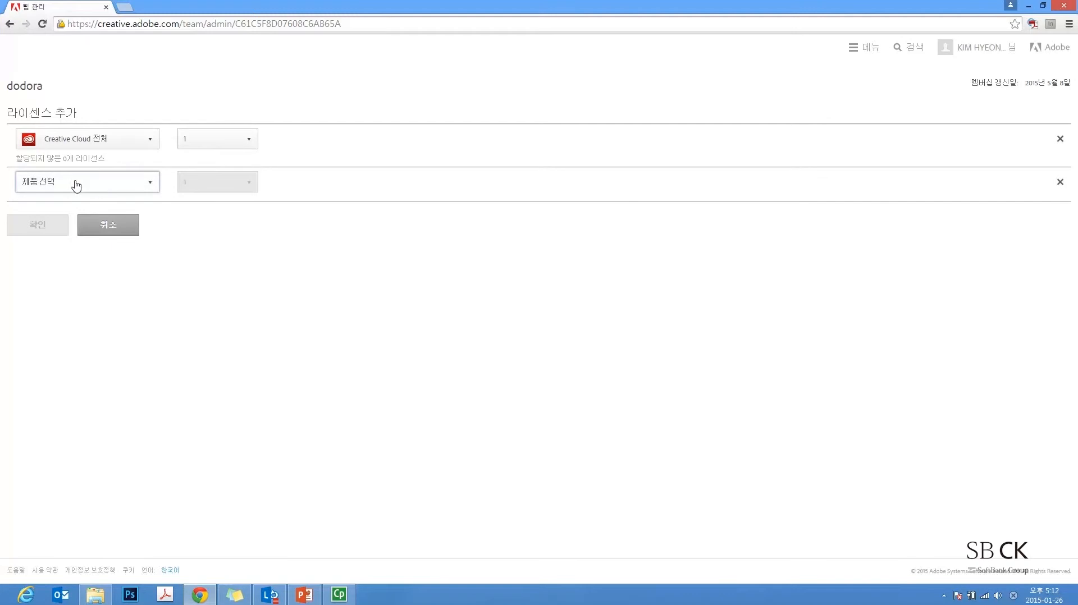
click(149, 188)
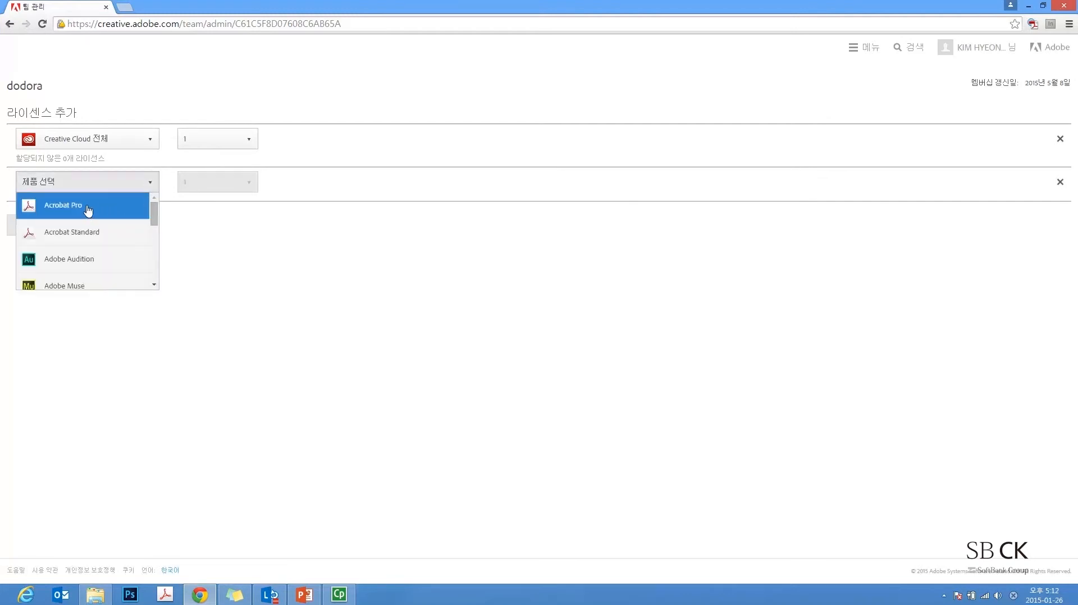
click(87, 208)
click(231, 187)
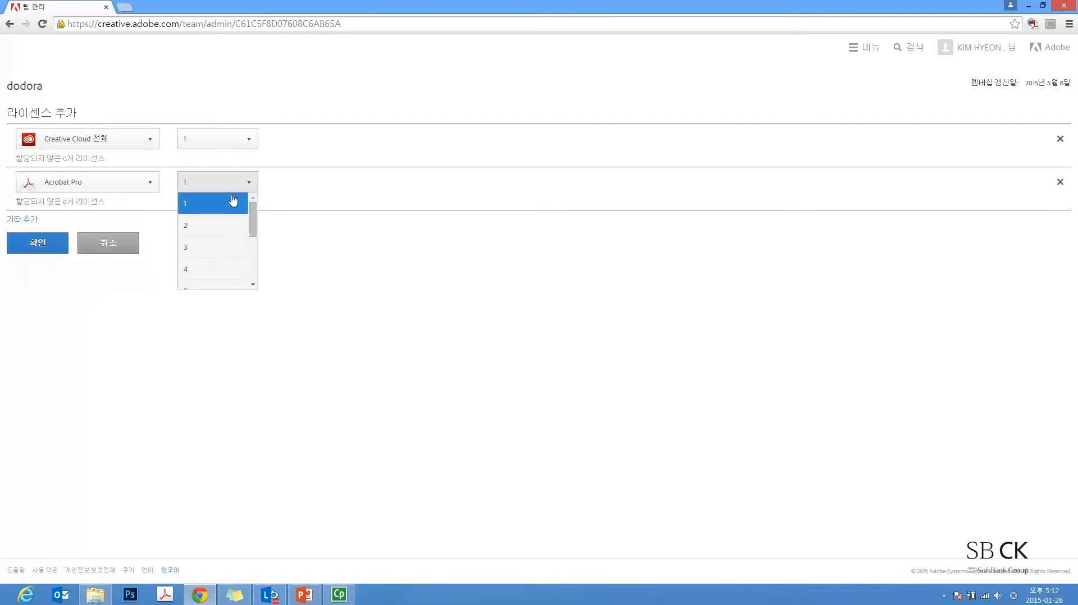
click(215, 245)
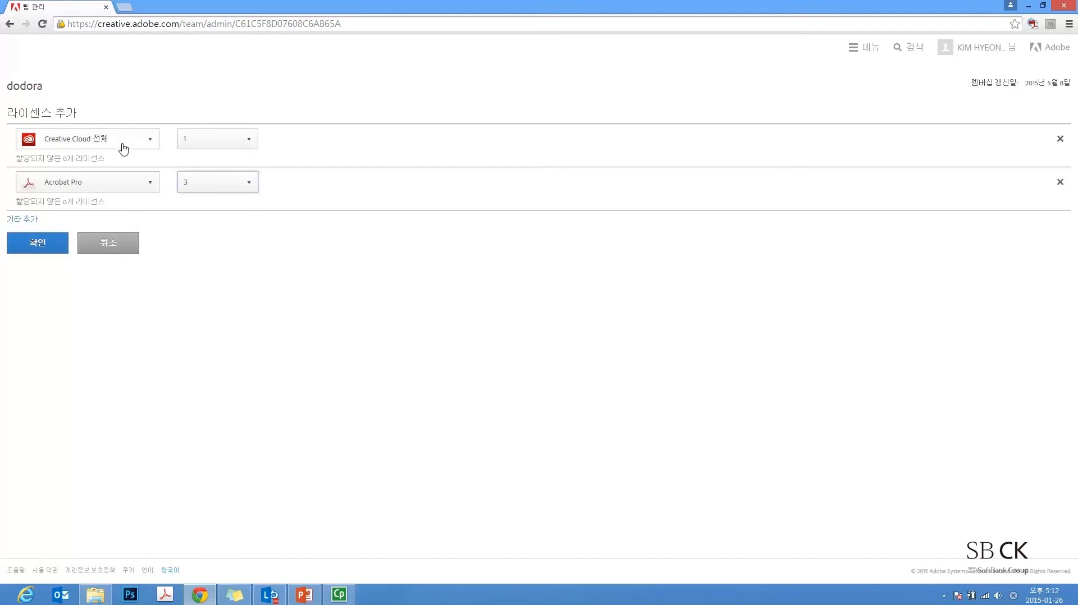
click(40, 247)
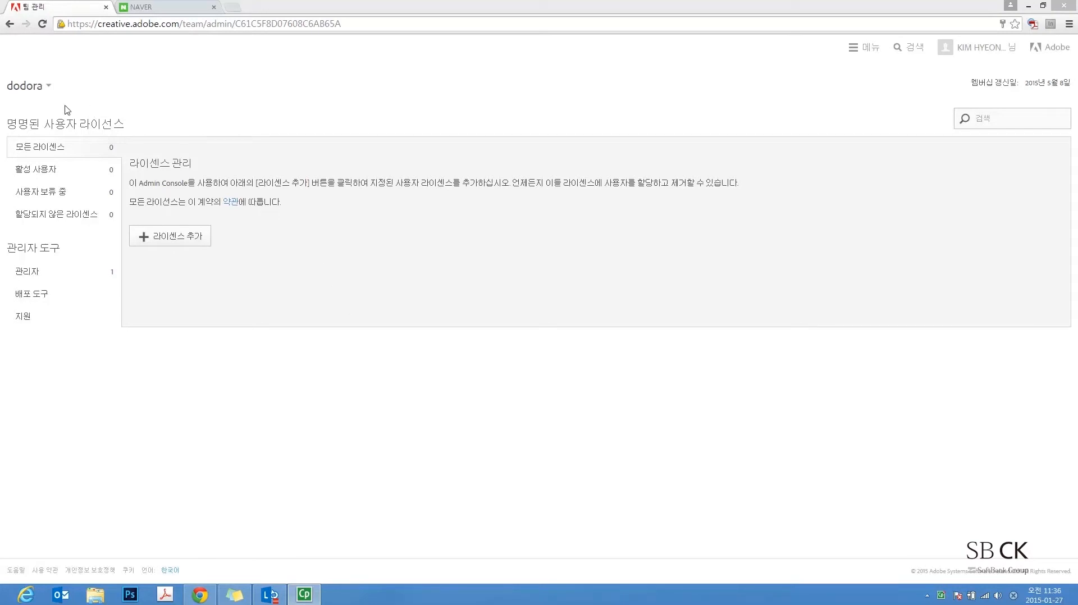
Switch to the SBCK CORP team and open 사용자 할당 on its available Creative Cloud license
click(31, 89)
click(42, 139)
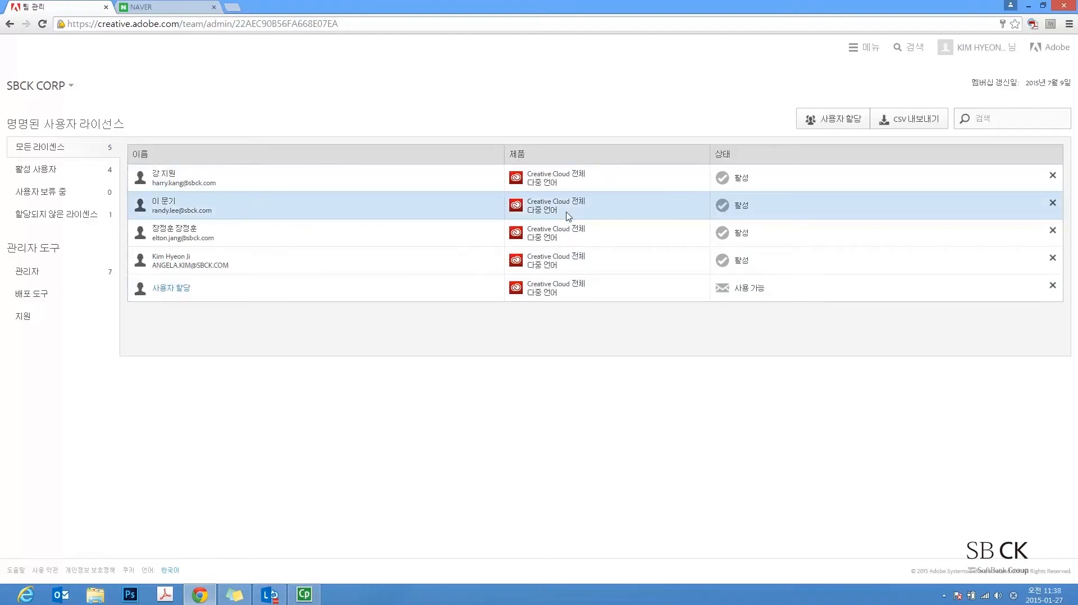
click(175, 289)
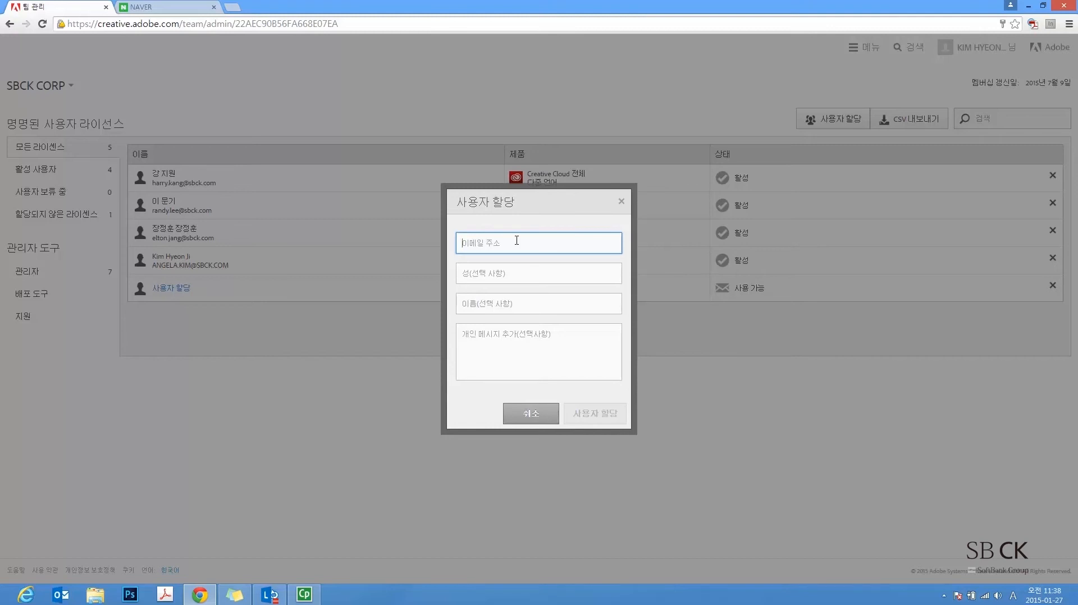
Dismiss the 사용자 할당 dialog without entering any e-mail
click(621, 201)
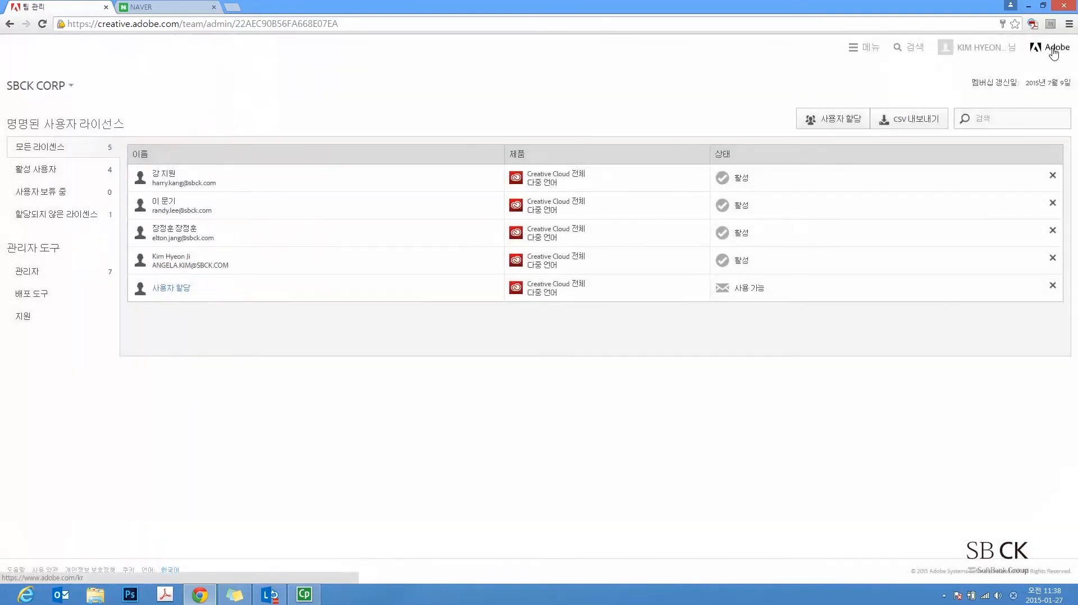
Go to the Adobe homepage and open the Adobe ID sign-in page
click(1053, 51)
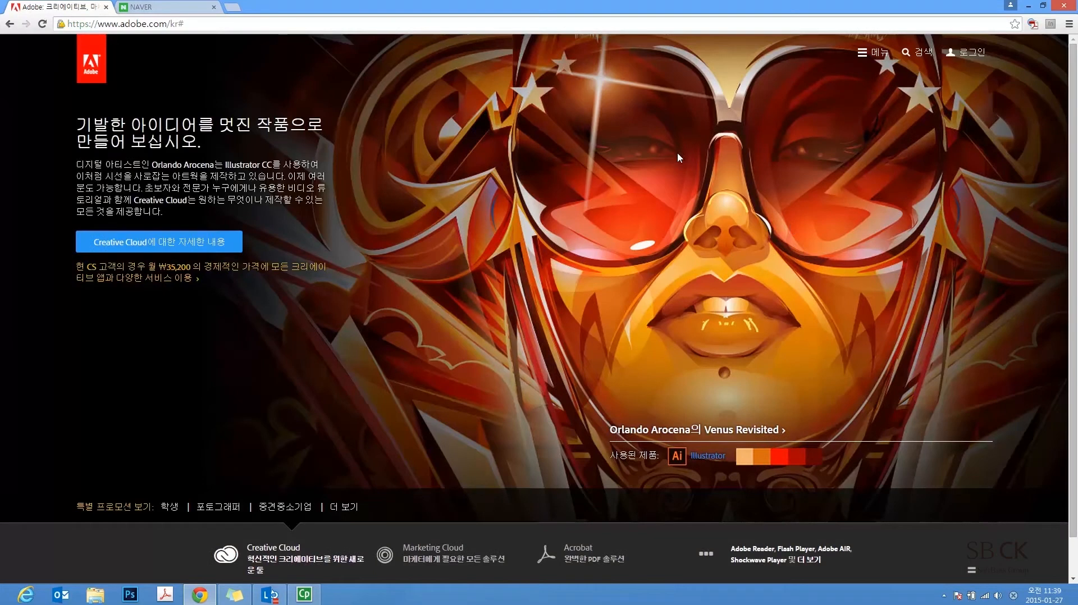
click(973, 53)
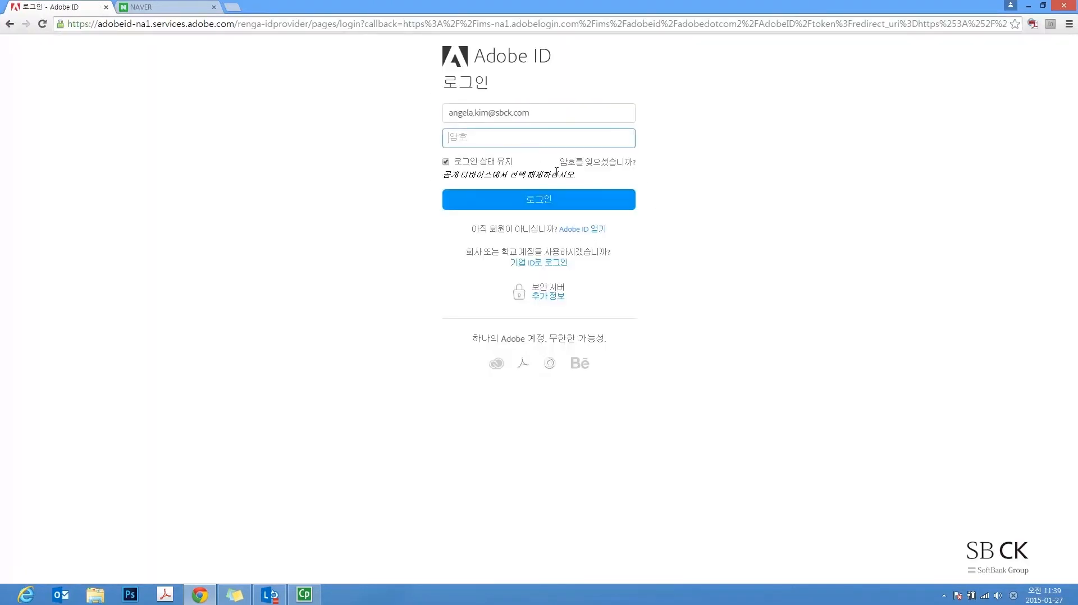
Back out of new-account creation and sign in with the administrator password
click(588, 235)
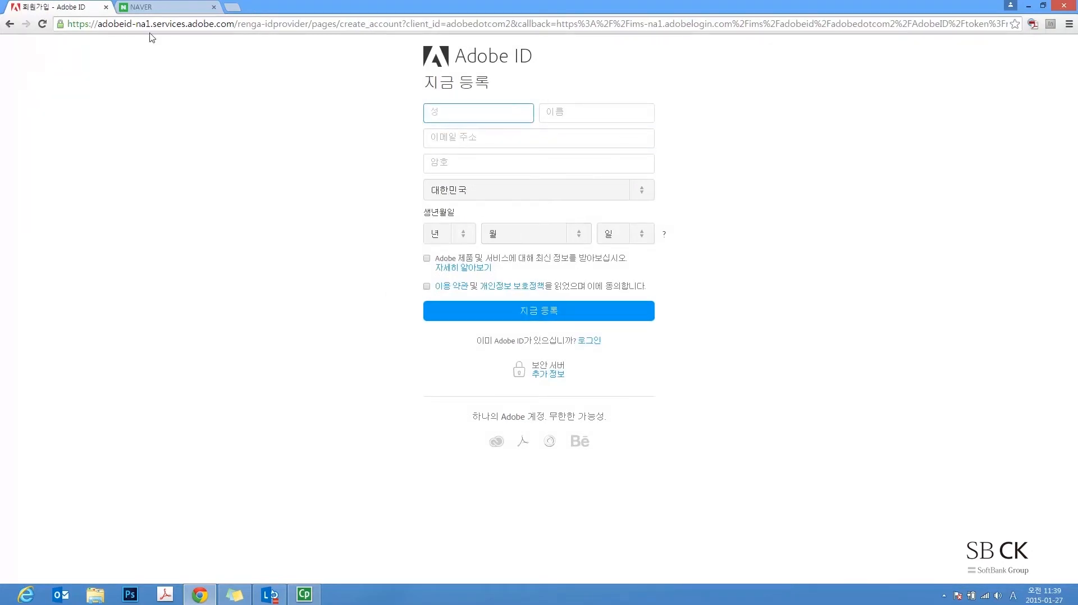
click(587, 340)
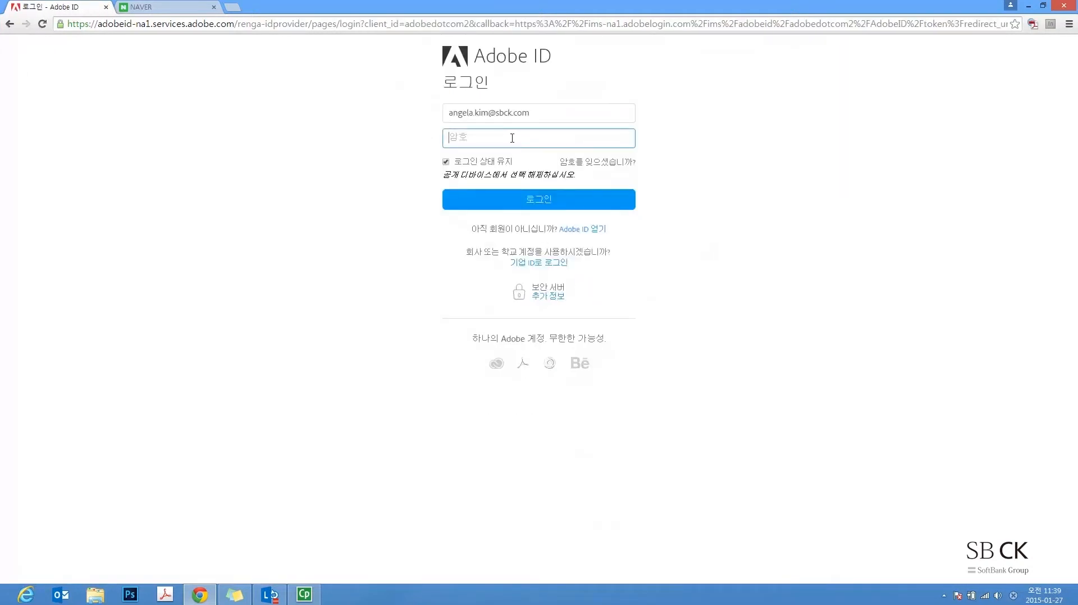
text(••••••••••)
key(Return)
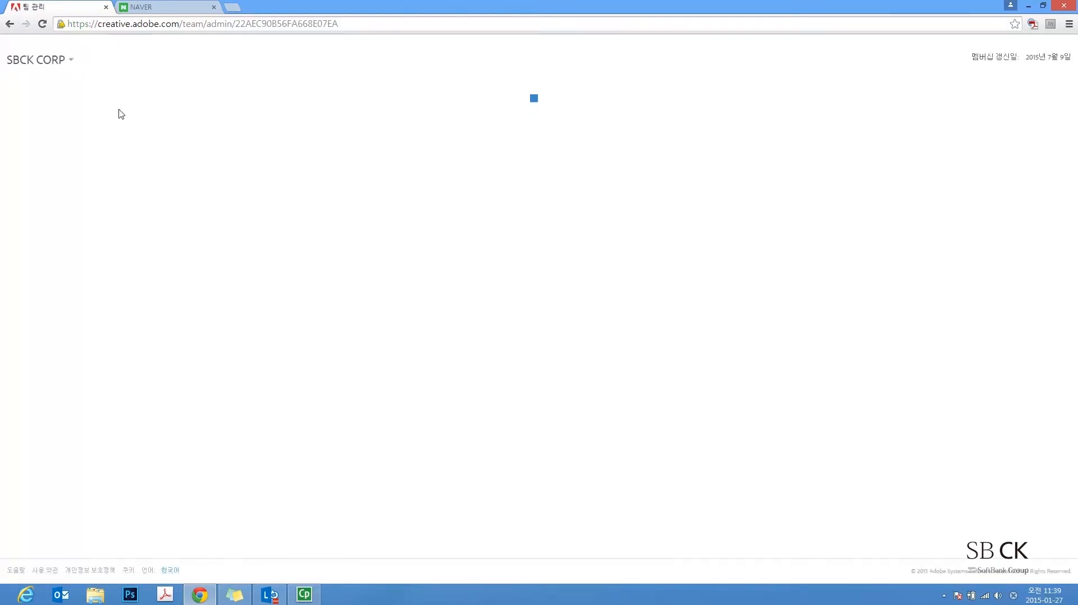
Assign the last free Creative Cloud licence by inviting the new user's naver.com e-mail address
click(174, 290)
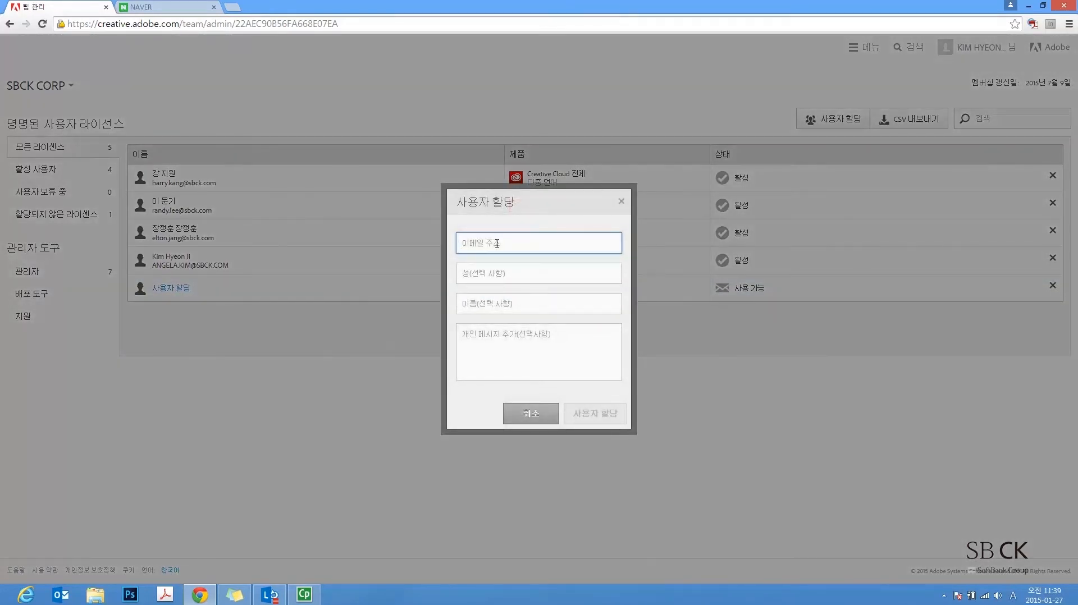
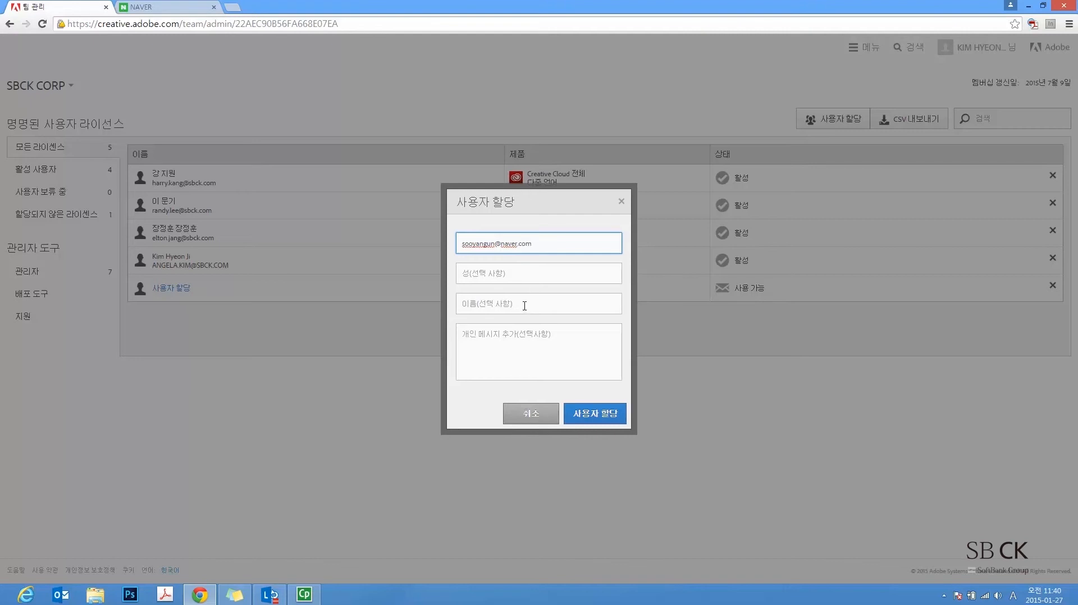
click(596, 416)
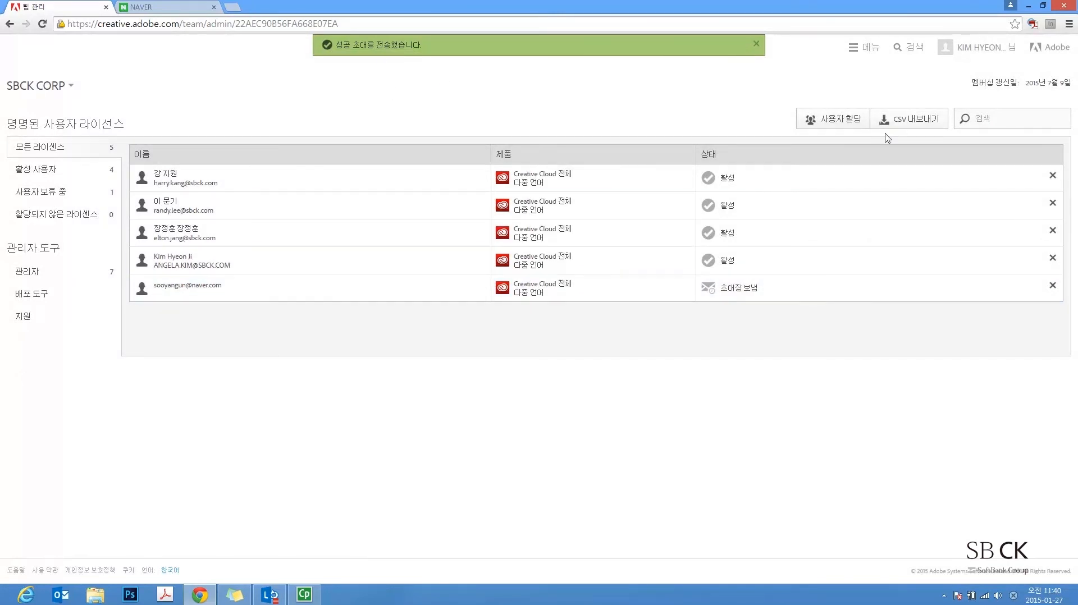
click(971, 53)
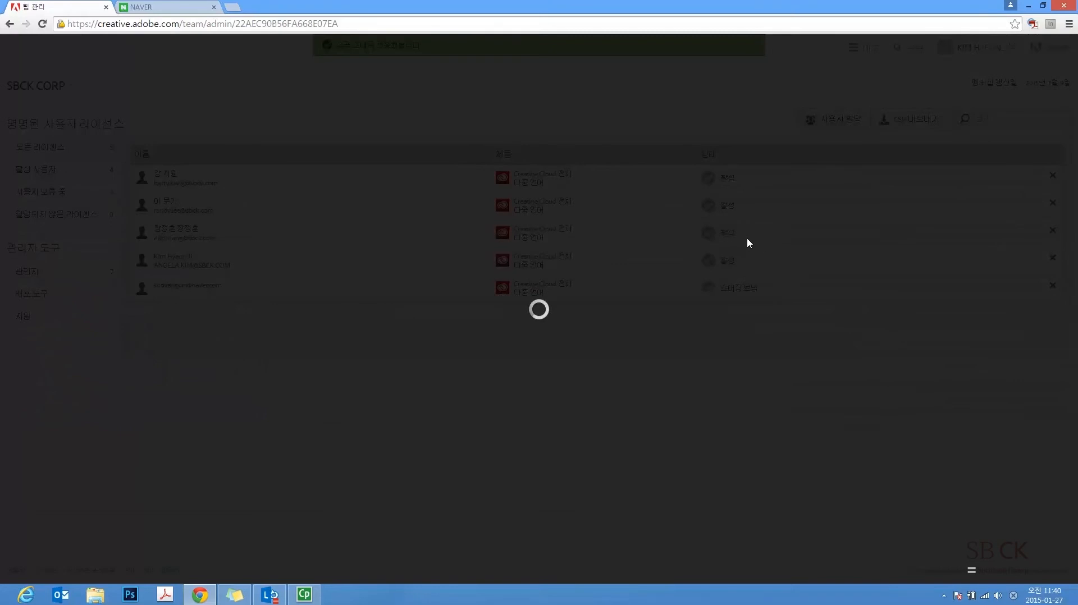
Sign out of the Adobe administrator account and go to the Naver home page
click(711, 180)
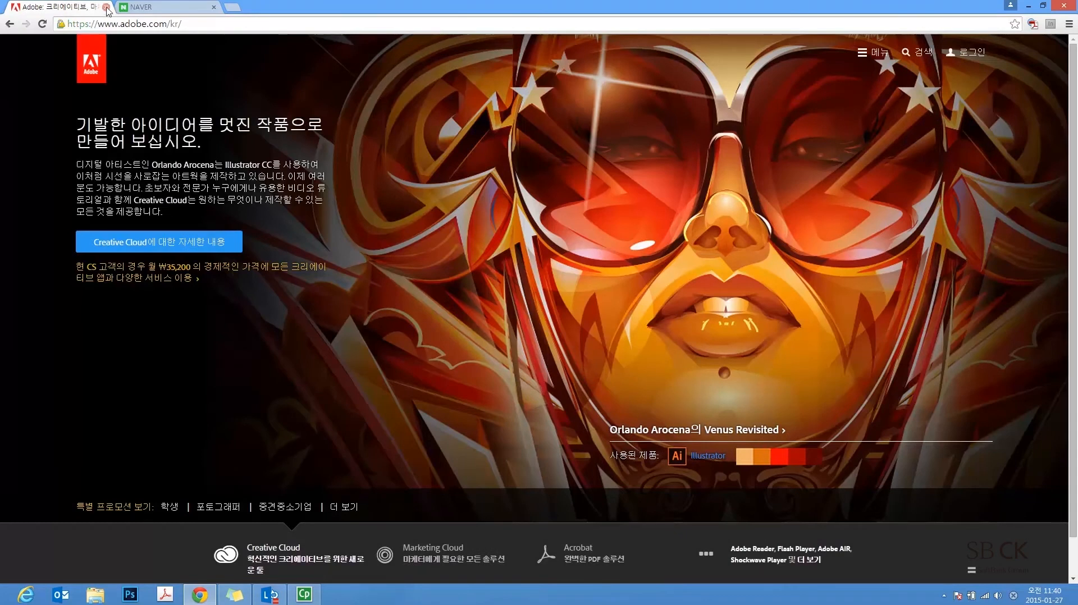
click(163, 7)
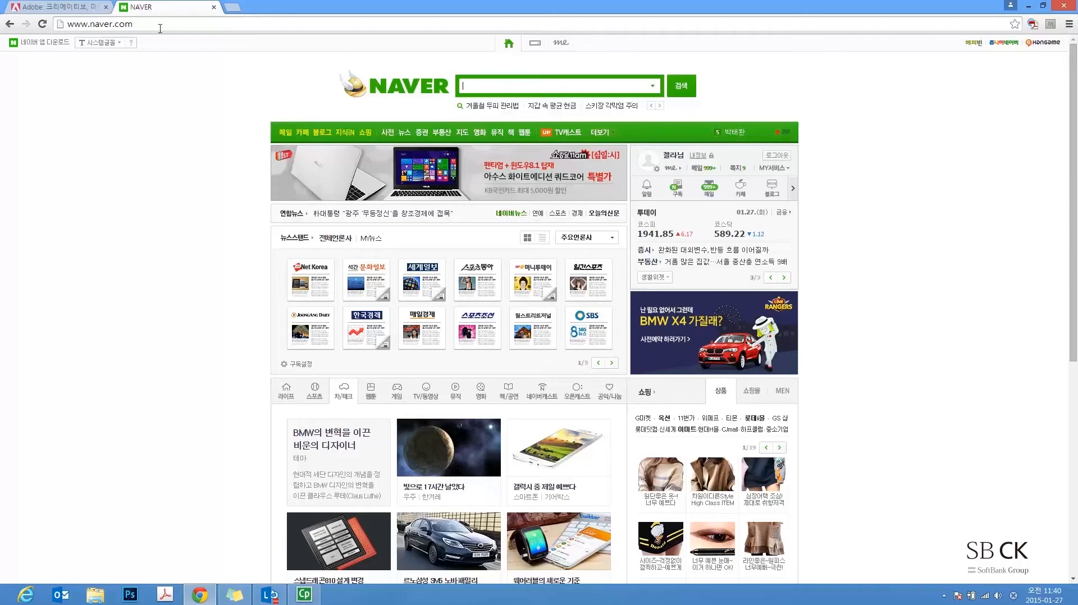
Open the 'Adobe Creative Cloud에서 팀 가입' email in Naver Mail and accept the invitation
click(709, 169)
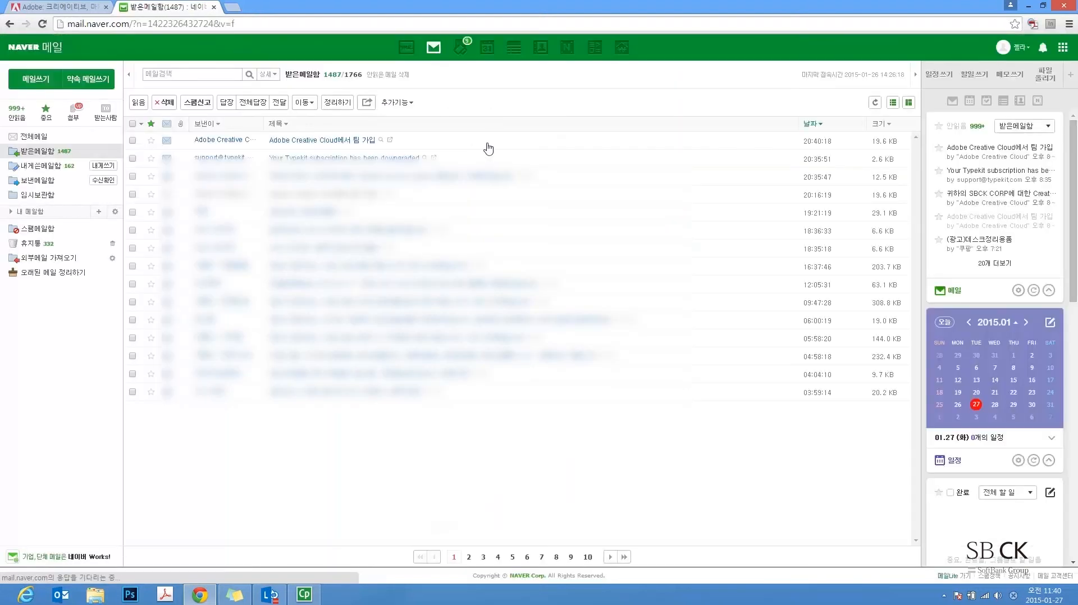
click(334, 145)
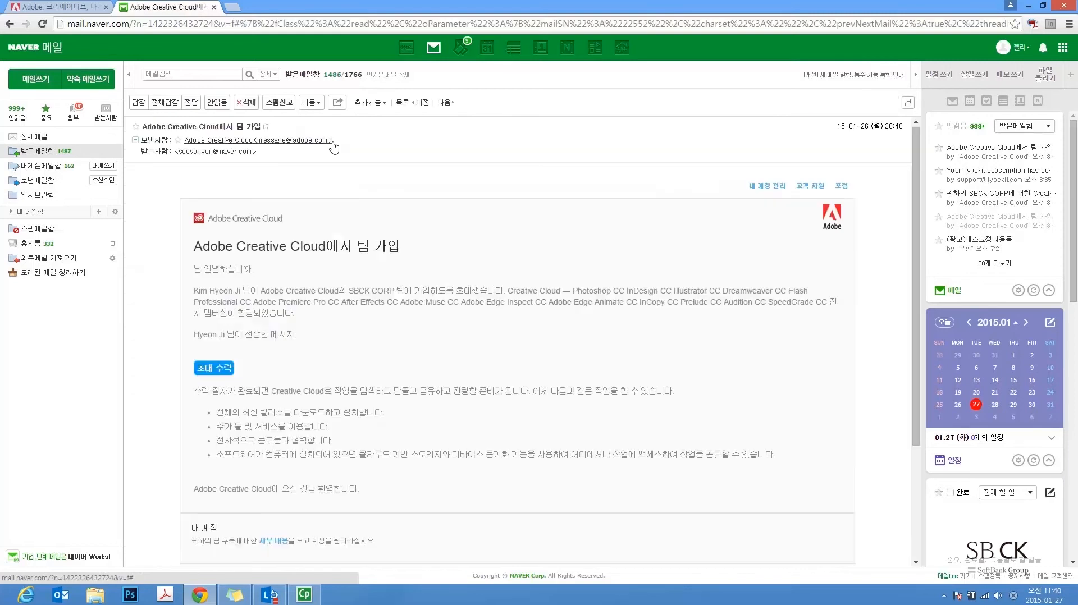
click(219, 372)
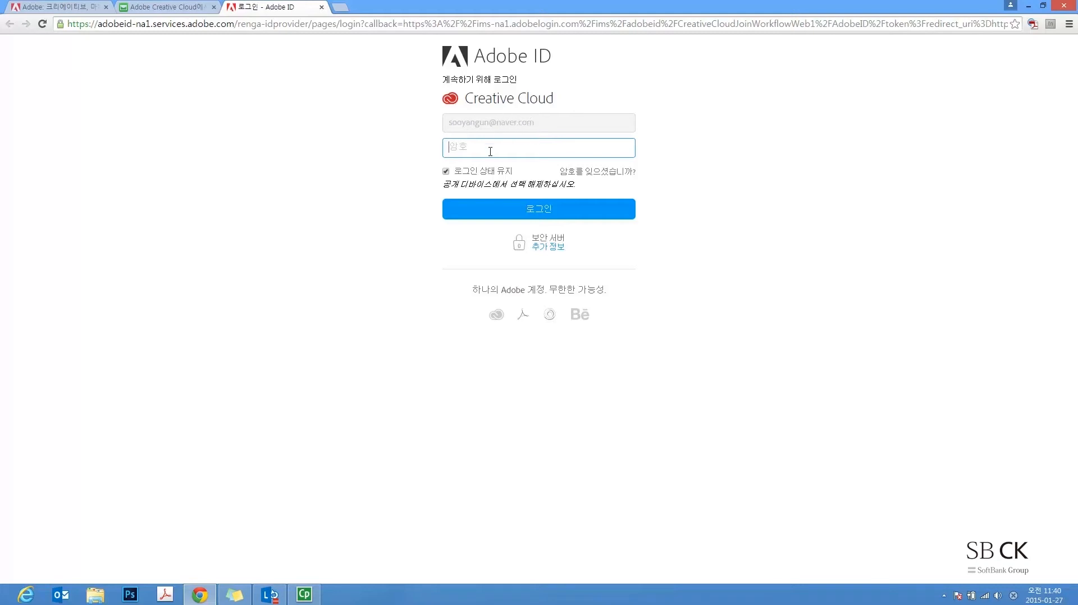
Sign in with the invitee's password and accept joining the SBCK CORP team
text(••••••••)
click(551, 214)
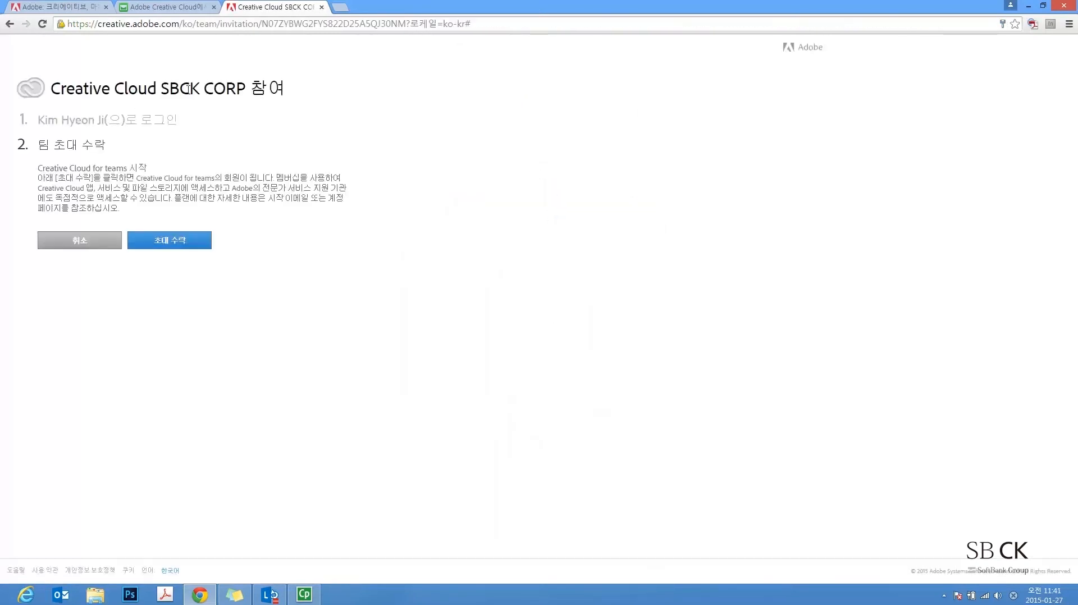
drag(161, 88, 245, 89)
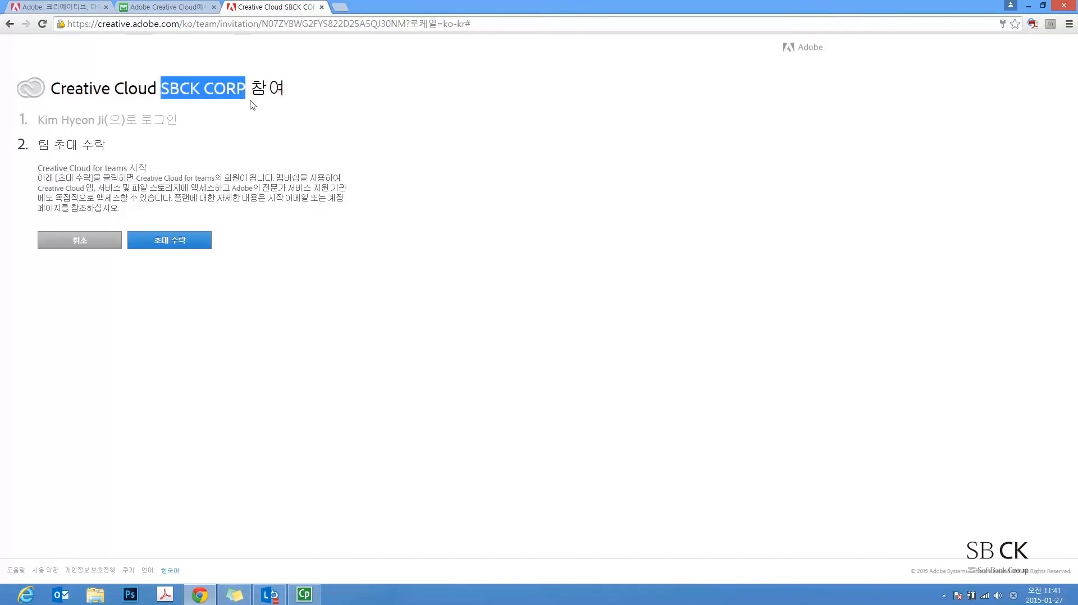
click(252, 105)
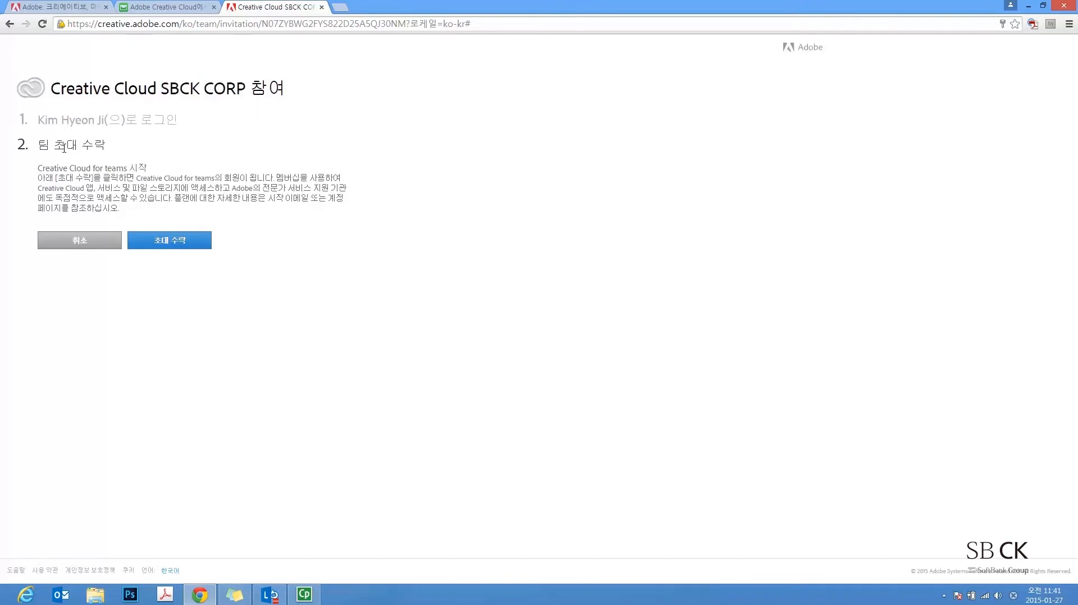
click(188, 246)
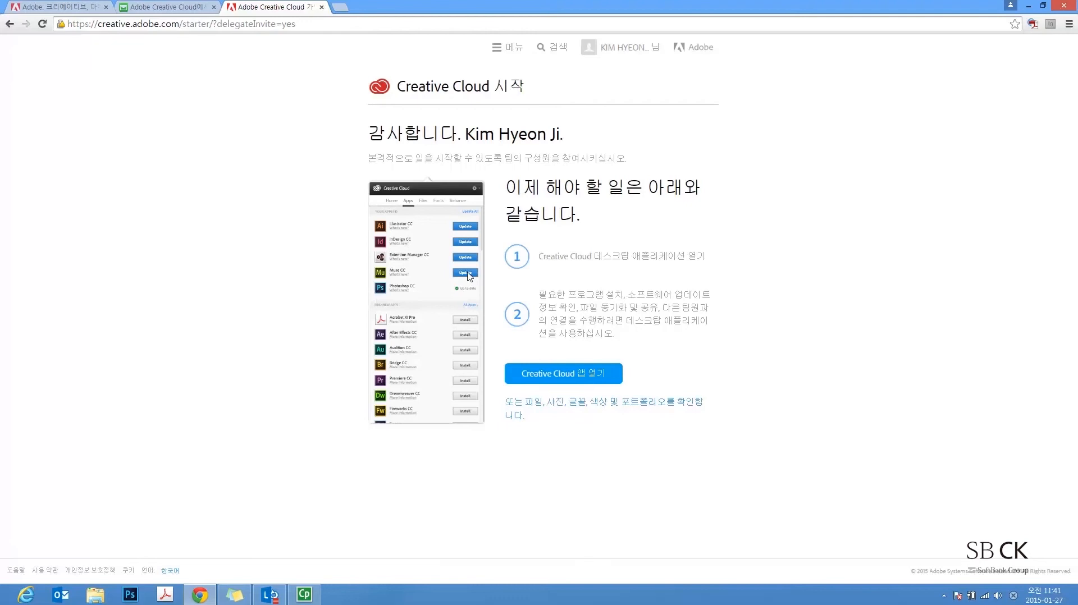
Launch the Creative Cloud desktop app from the browser and scroll through its 9 installed apps
click(586, 382)
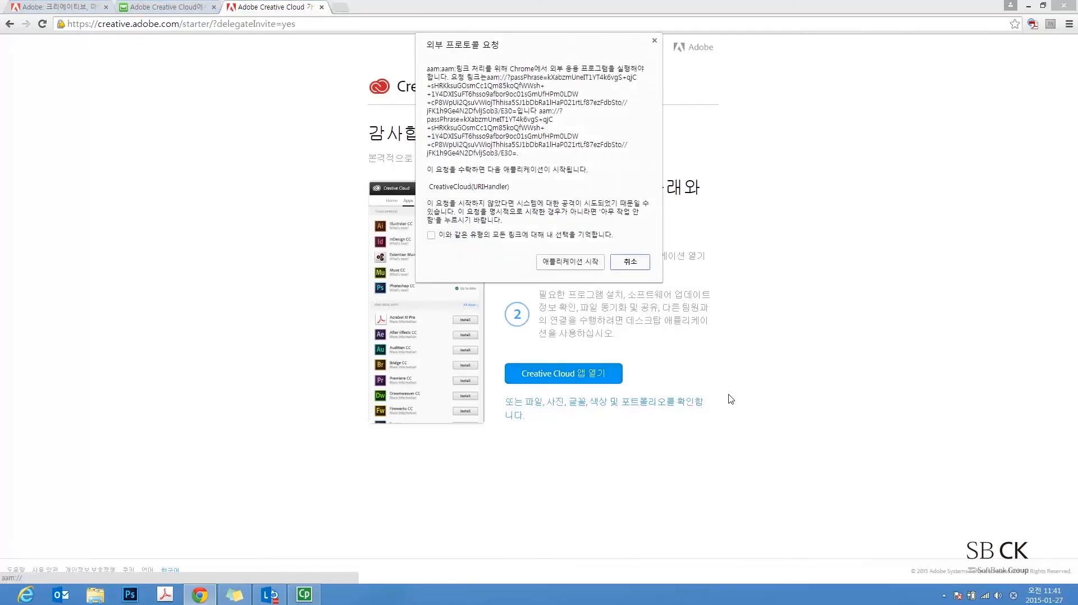
click(570, 261)
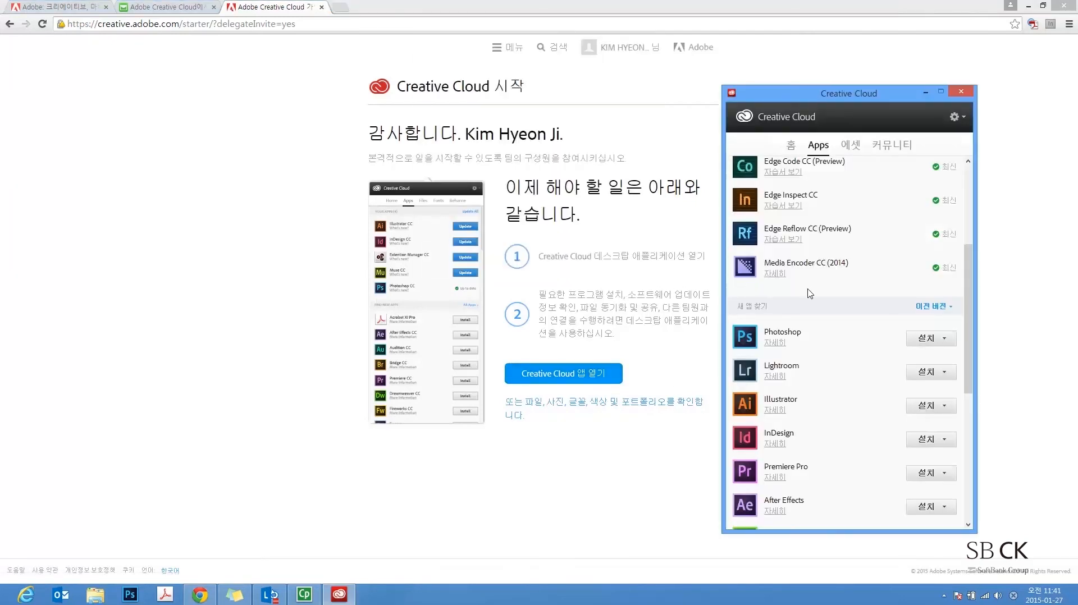
drag(973, 327, 979, 260)
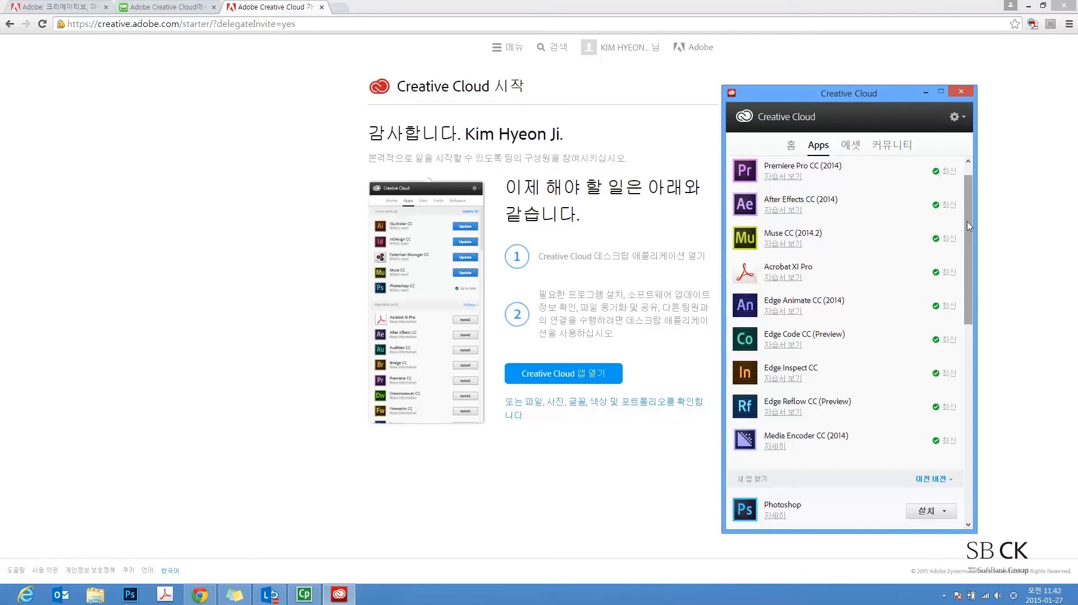
scroll(936, 278, down, 4)
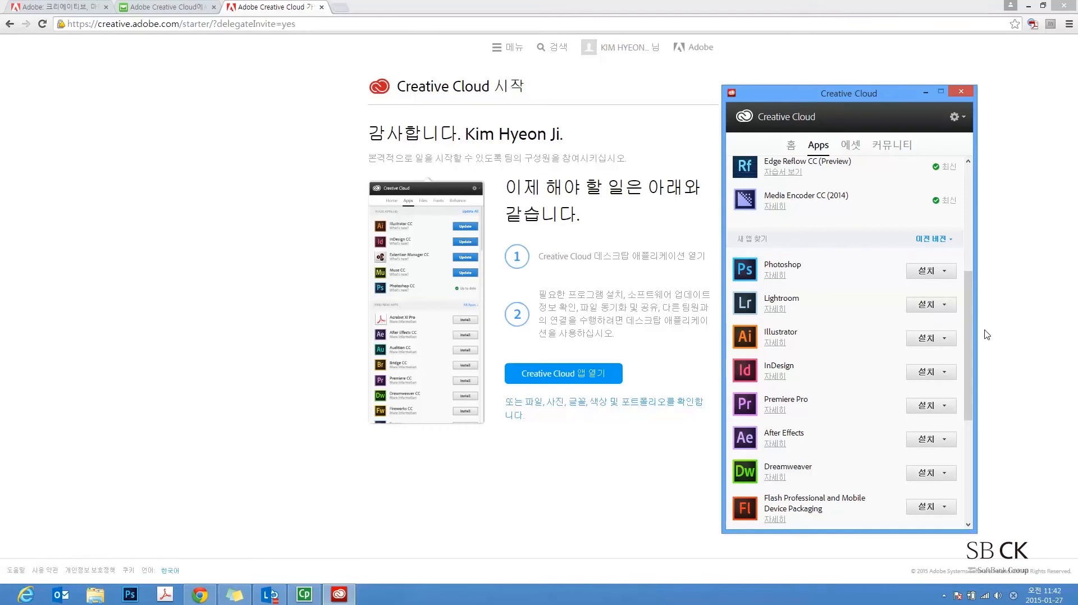
drag(970, 328, 979, 216)
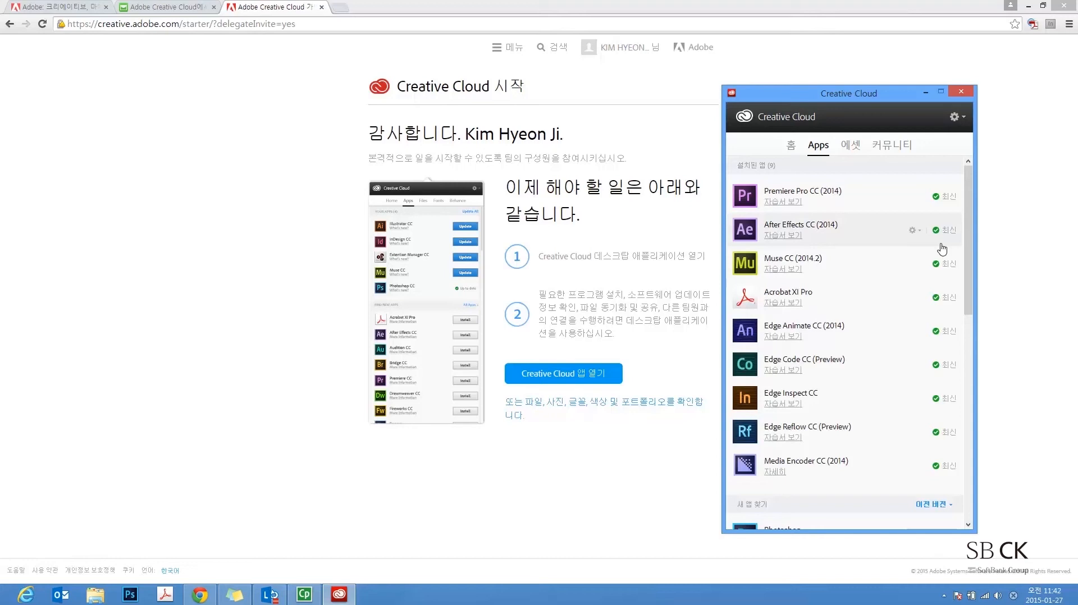
click(956, 118)
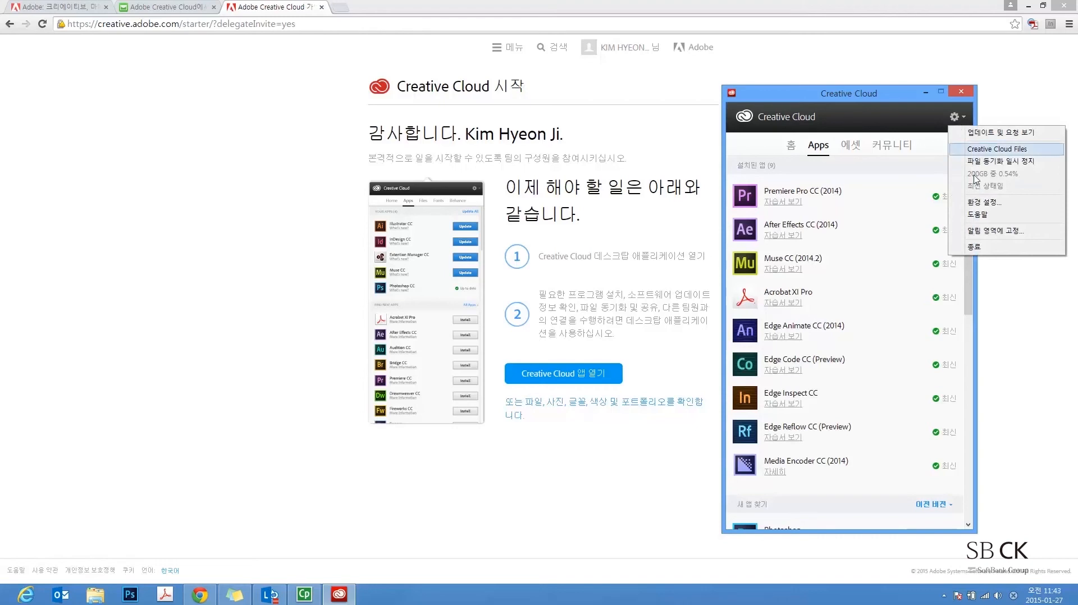
click(1010, 204)
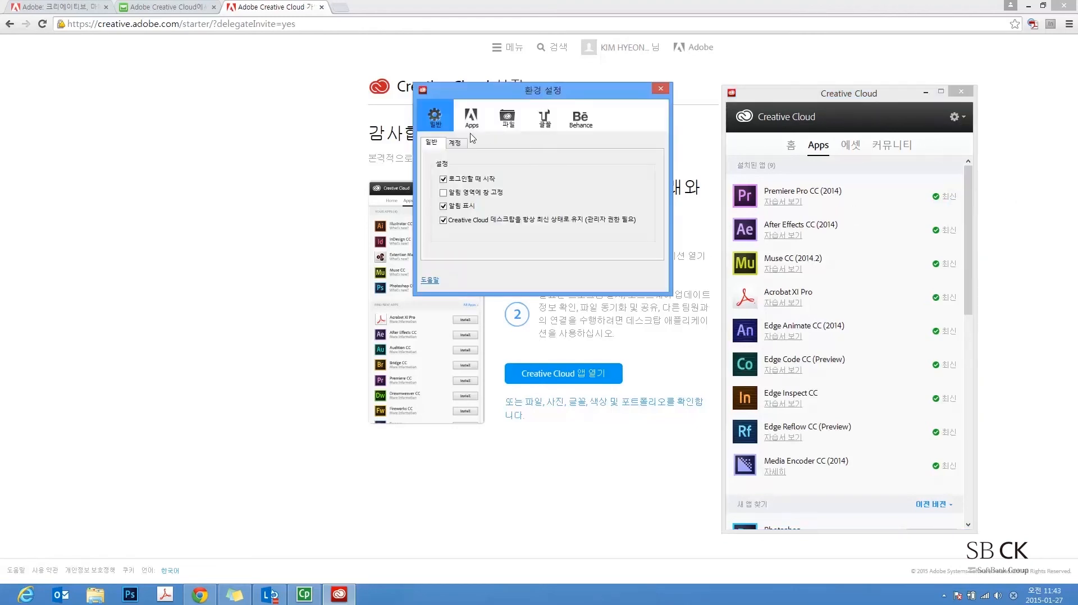
click(472, 119)
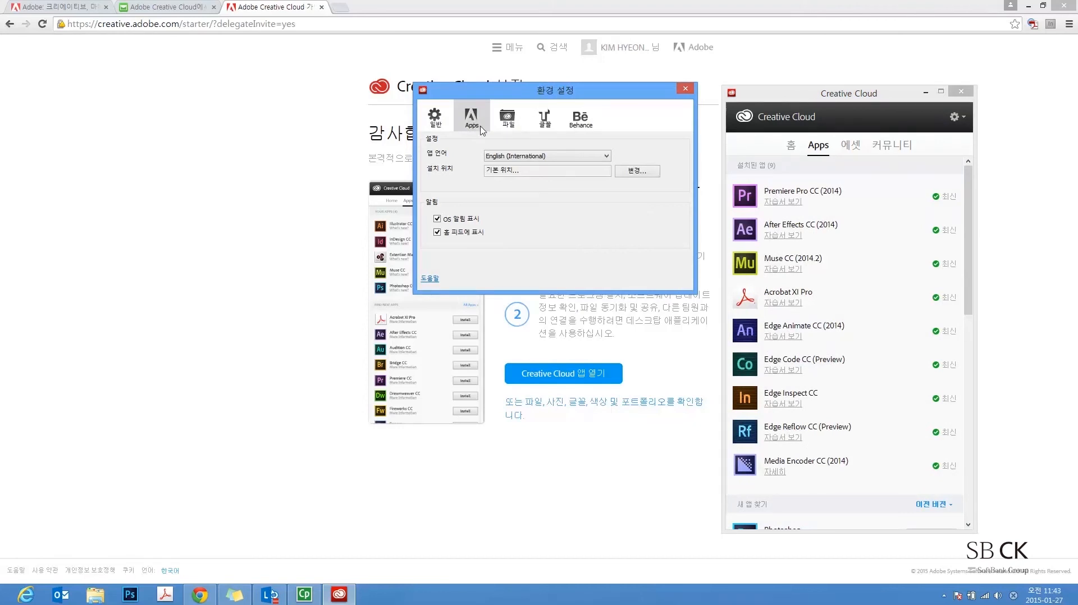
click(466, 113)
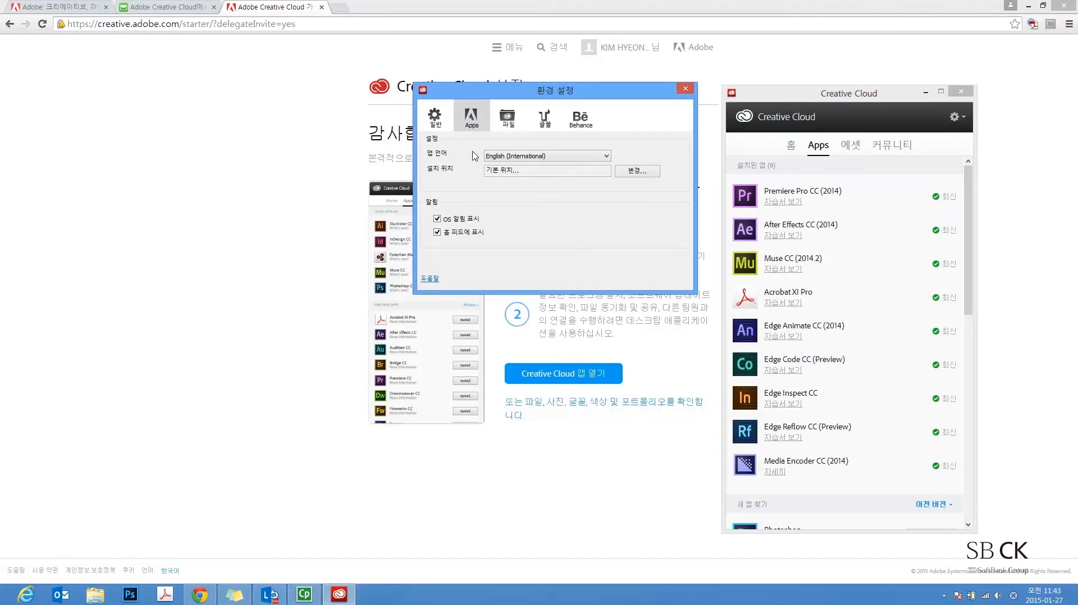
click(601, 158)
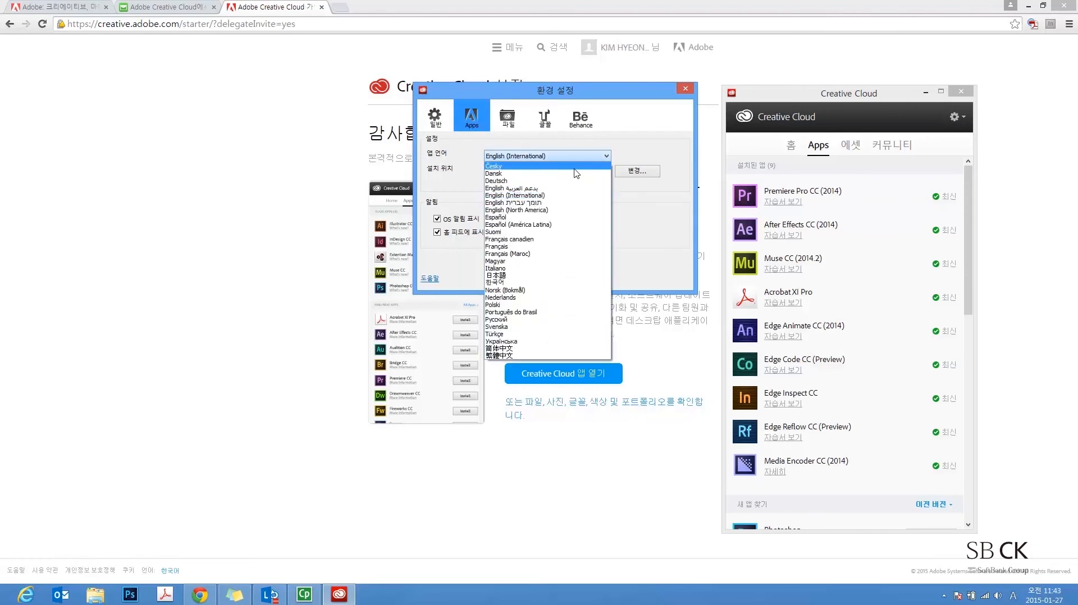
click(549, 196)
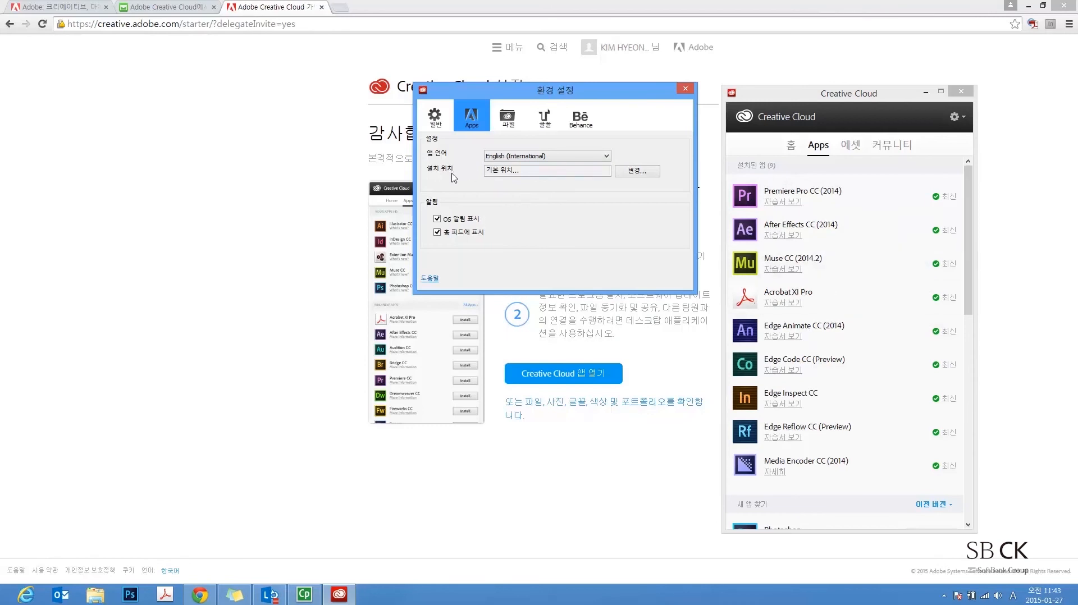
Close Preferences and scroll the Apps list down to the Find new apps section
click(683, 92)
drag(969, 194, 984, 230)
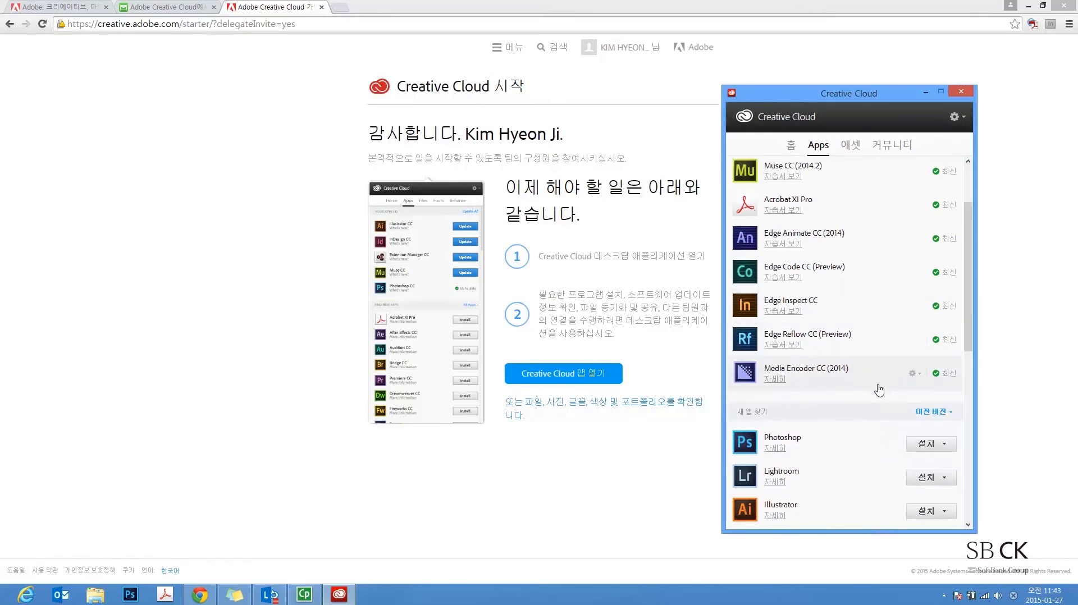
drag(972, 305, 971, 336)
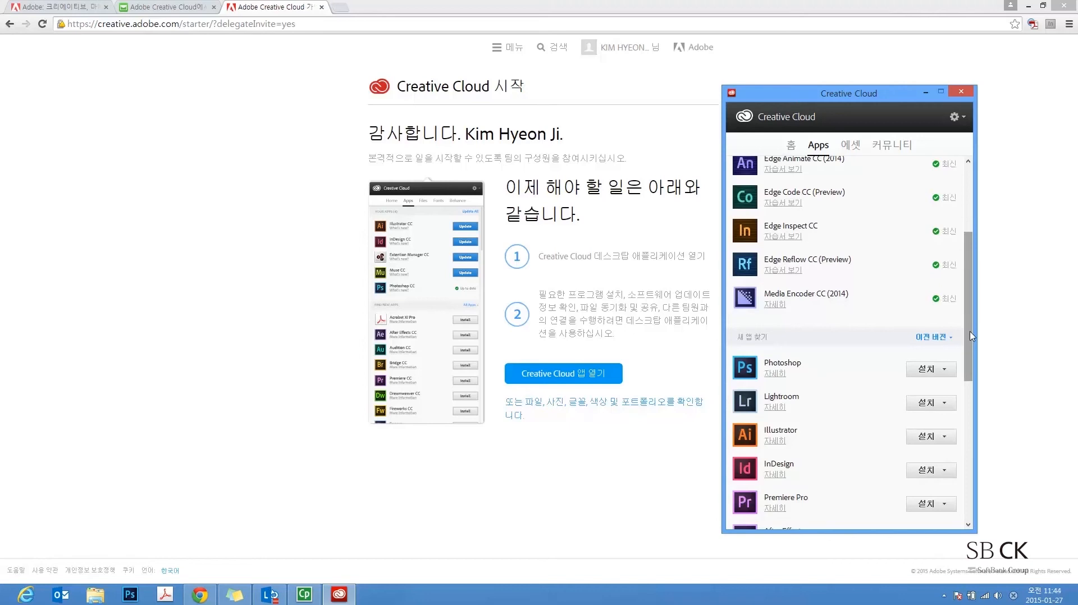
Filter new apps to 이전 버전 and view Photoshop's installable versions (CS6 13.0, CC 14.0)
click(947, 339)
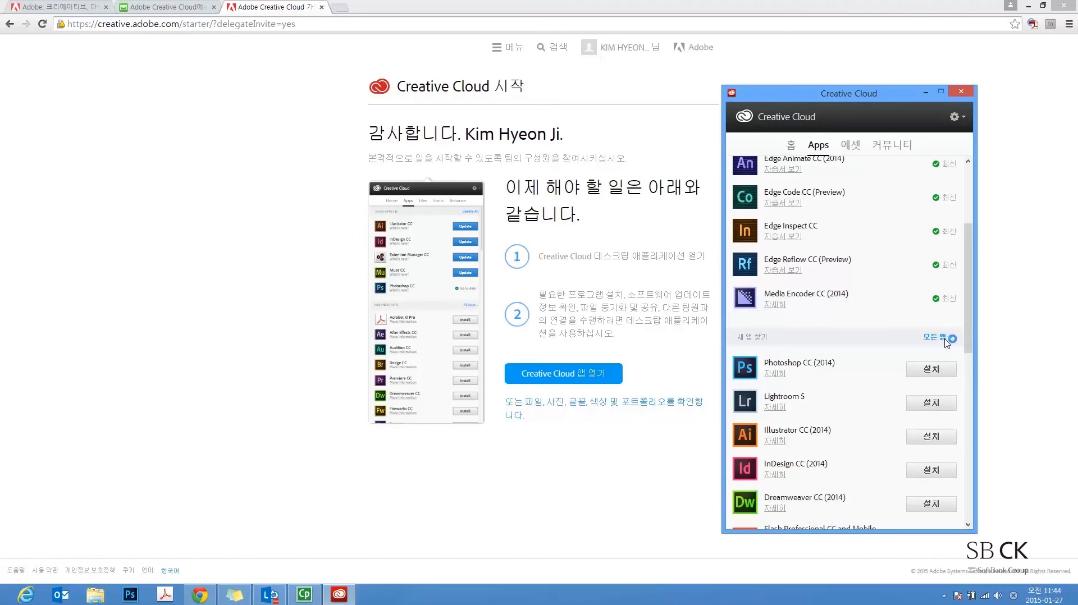
click(946, 338)
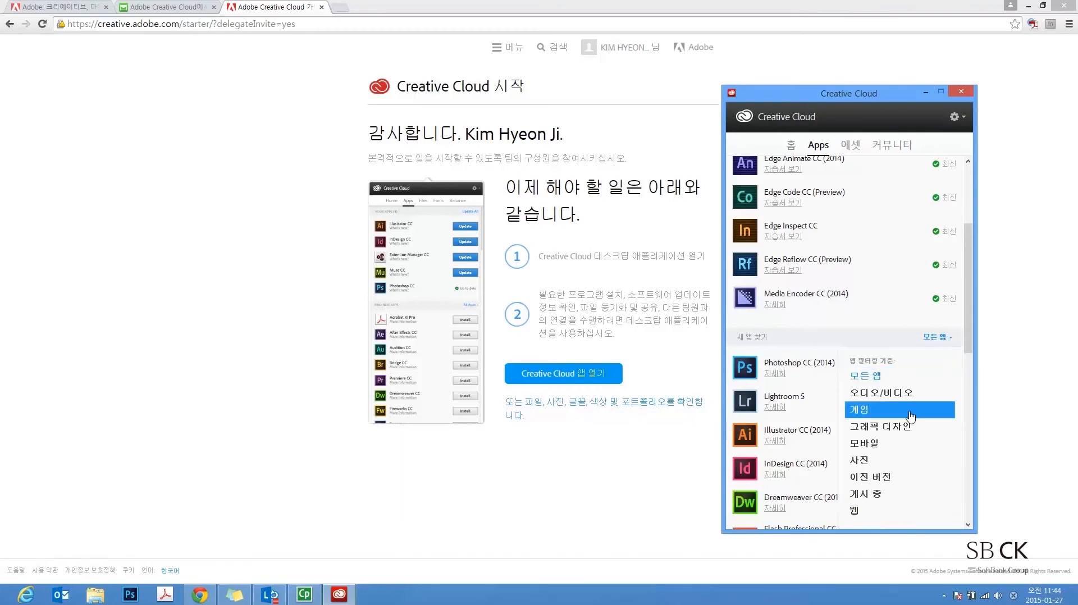
click(898, 482)
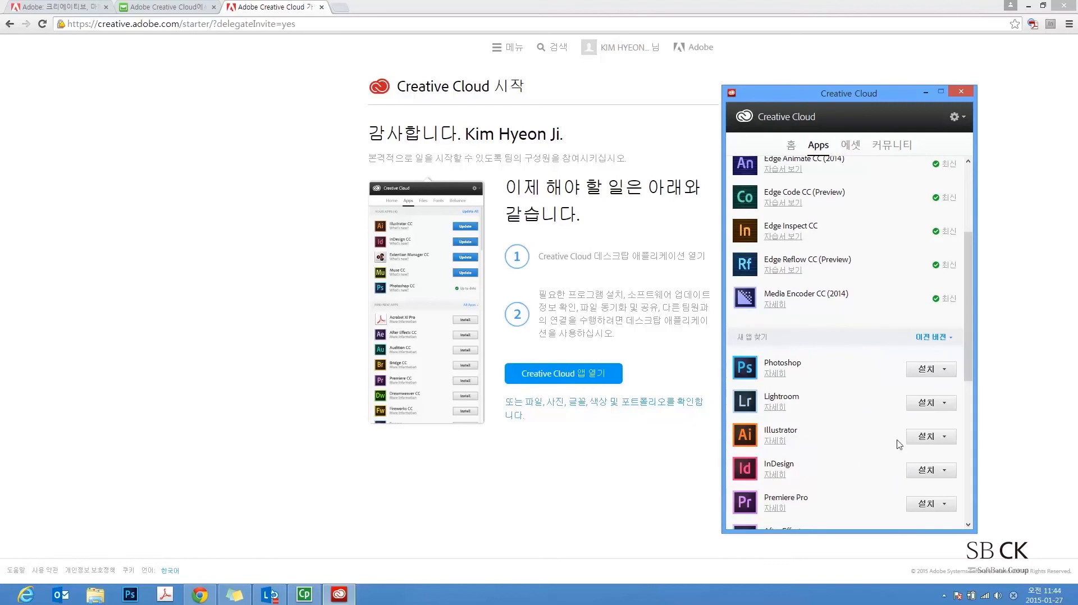
drag(967, 333, 985, 410)
scroll(955, 285, up, 2)
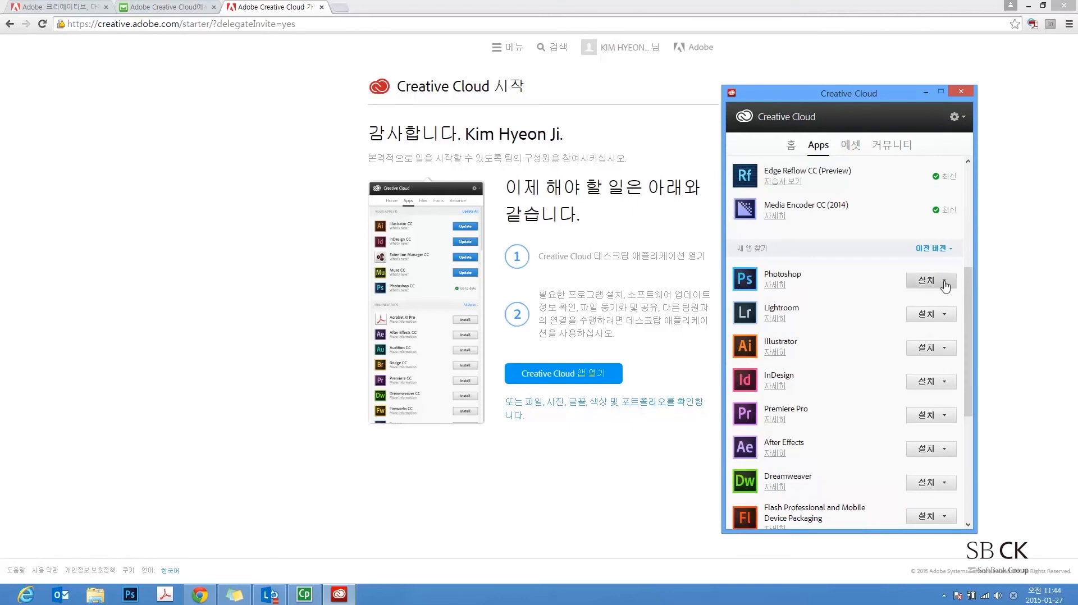
click(945, 282)
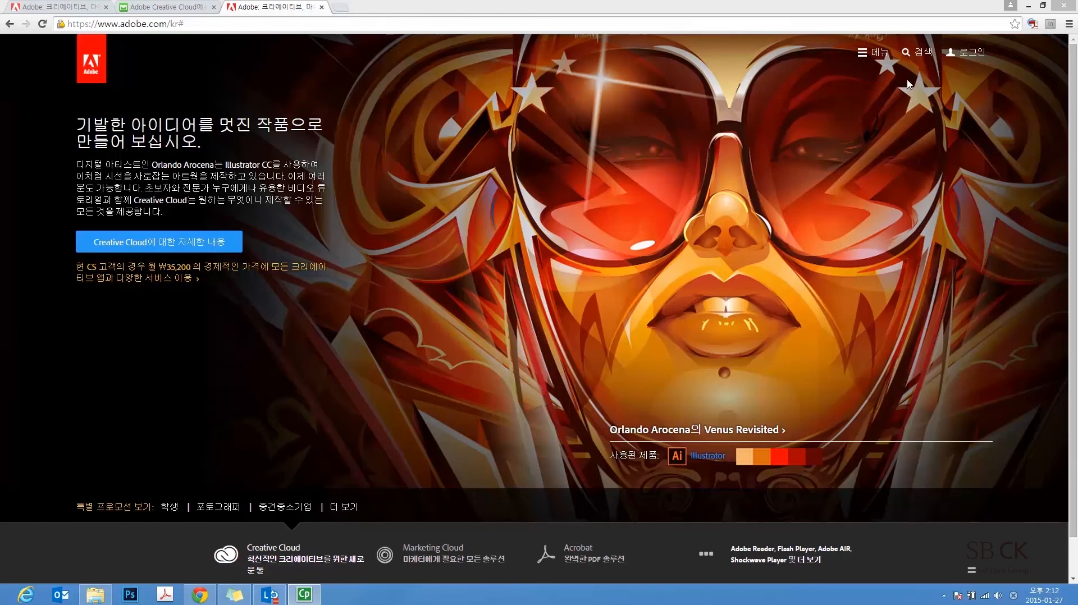
Sign back in with the administrator's Adobe ID e-mail and password, then open team management
click(975, 56)
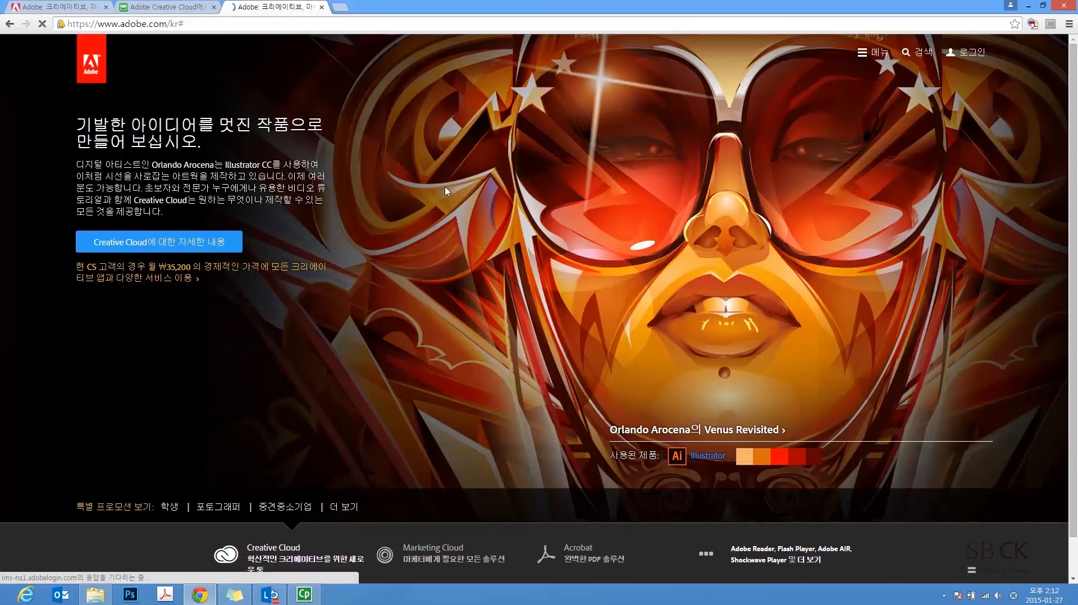
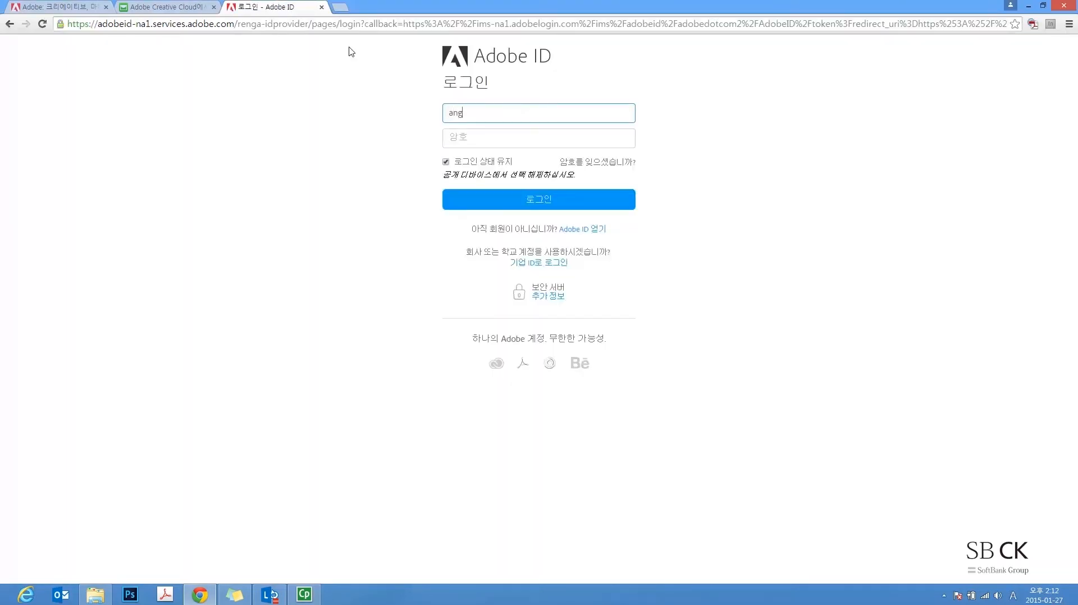
key(Tab)
text(****************)
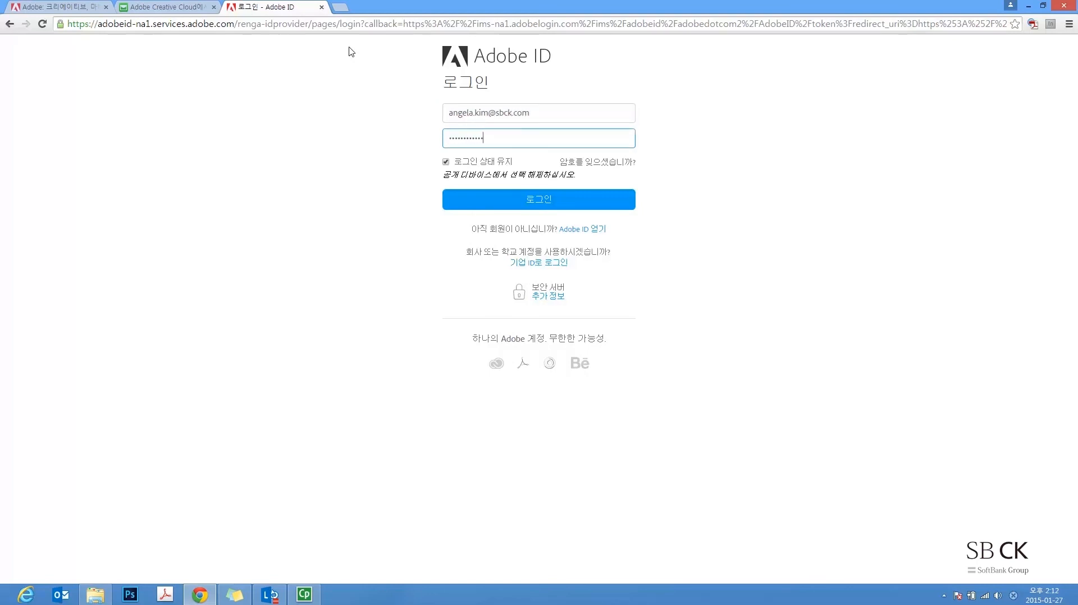
key(Return)
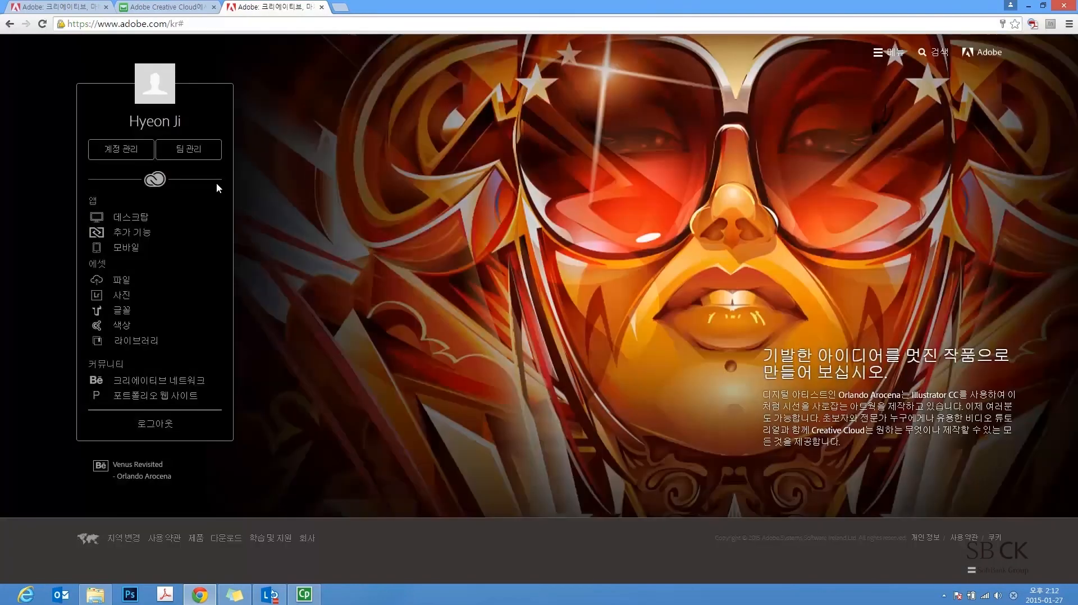
click(193, 156)
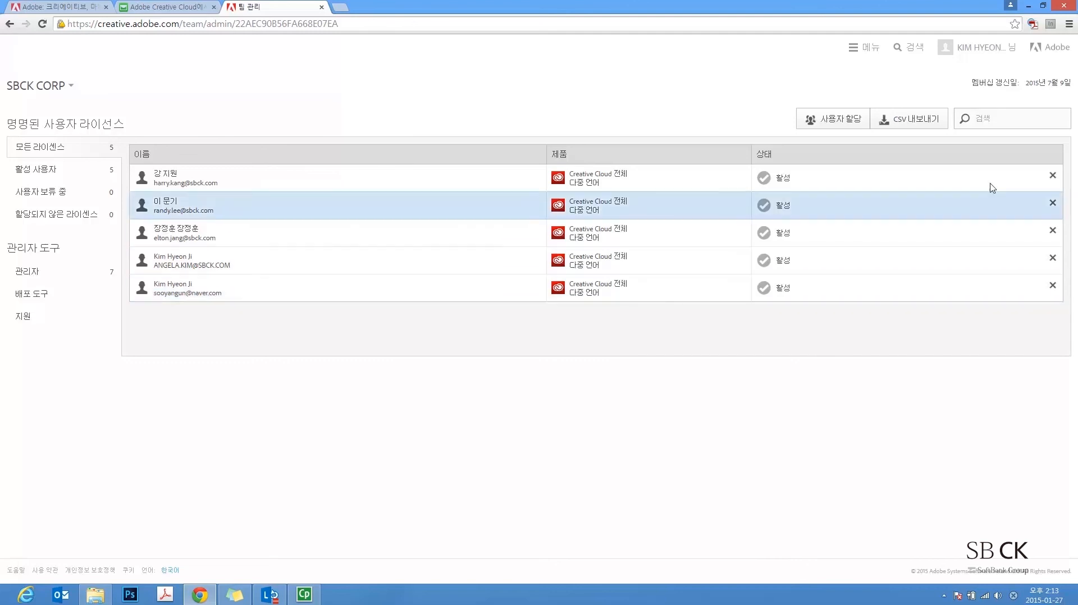
Remove the invited naver.com user, freeing the fifth Creative Cloud licence as 사용 가능
click(1053, 287)
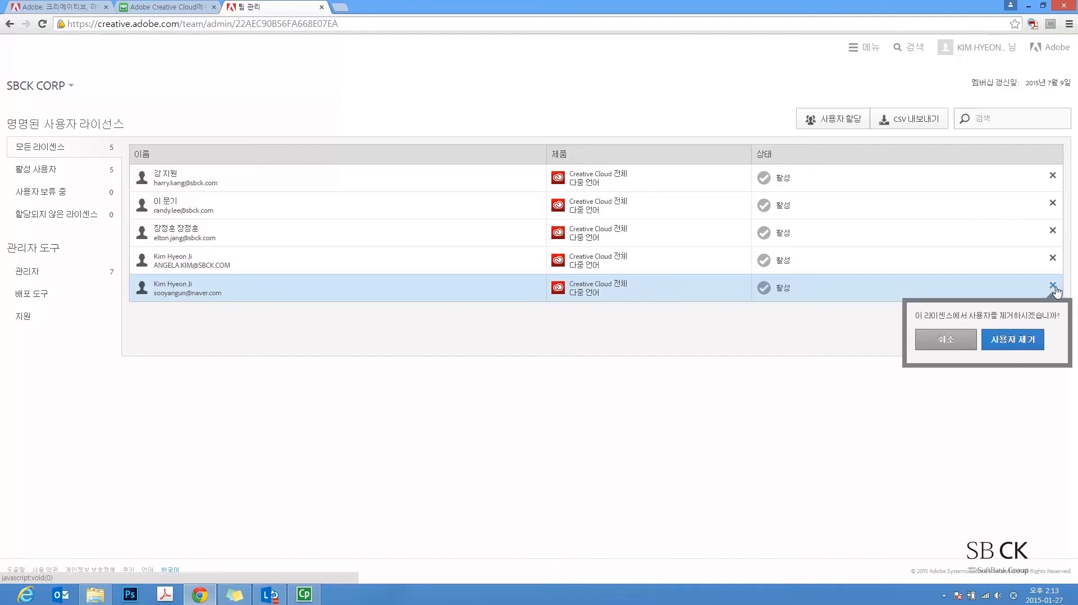
click(1020, 345)
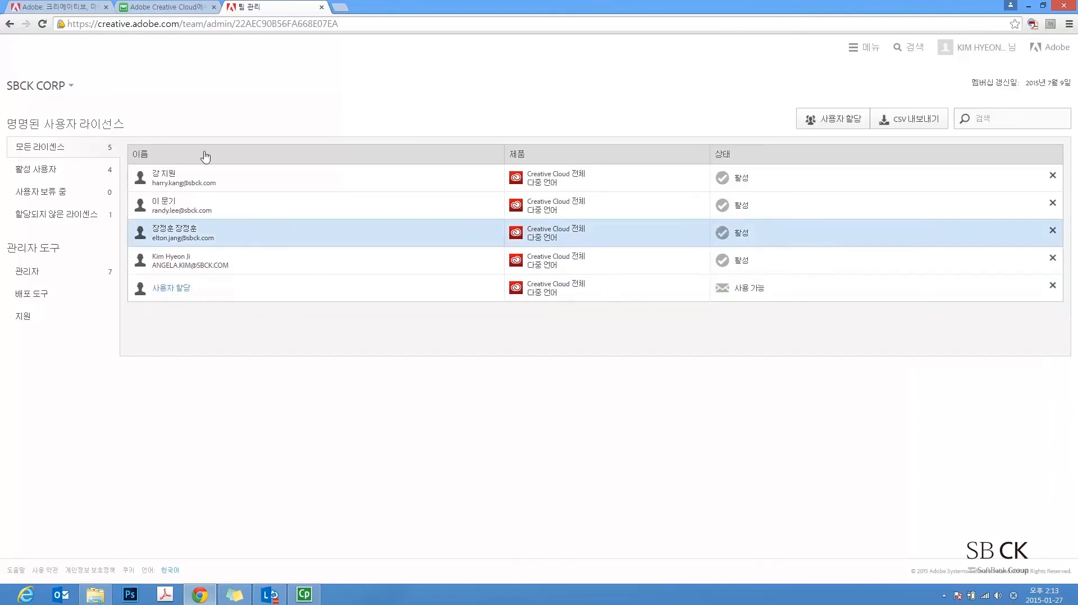
click(181, 8)
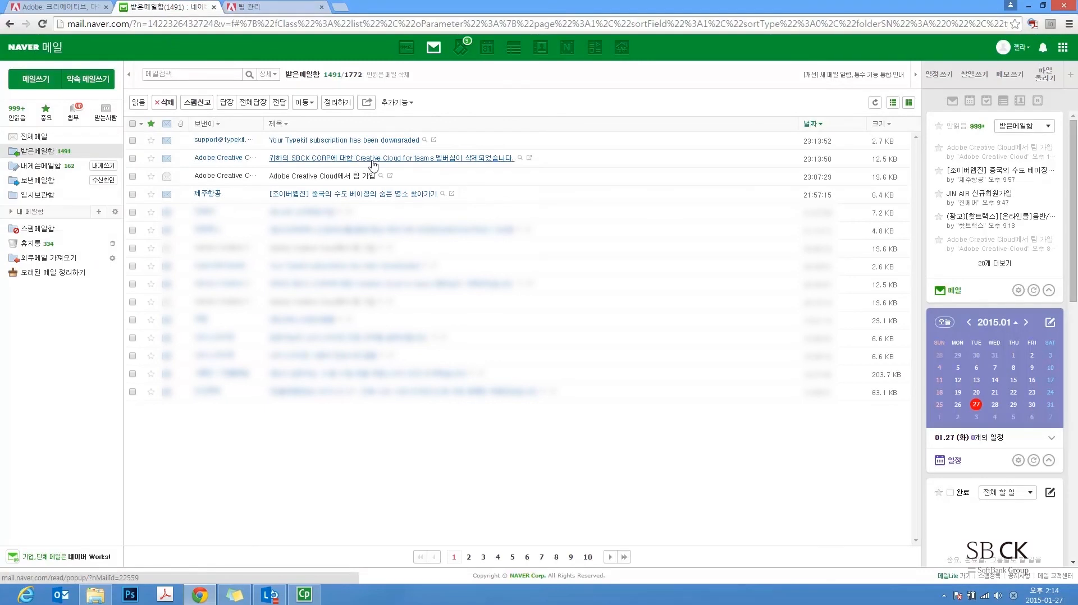
Open the Creative Cloud for teams membership-removed notice from SBCK CORP
click(374, 159)
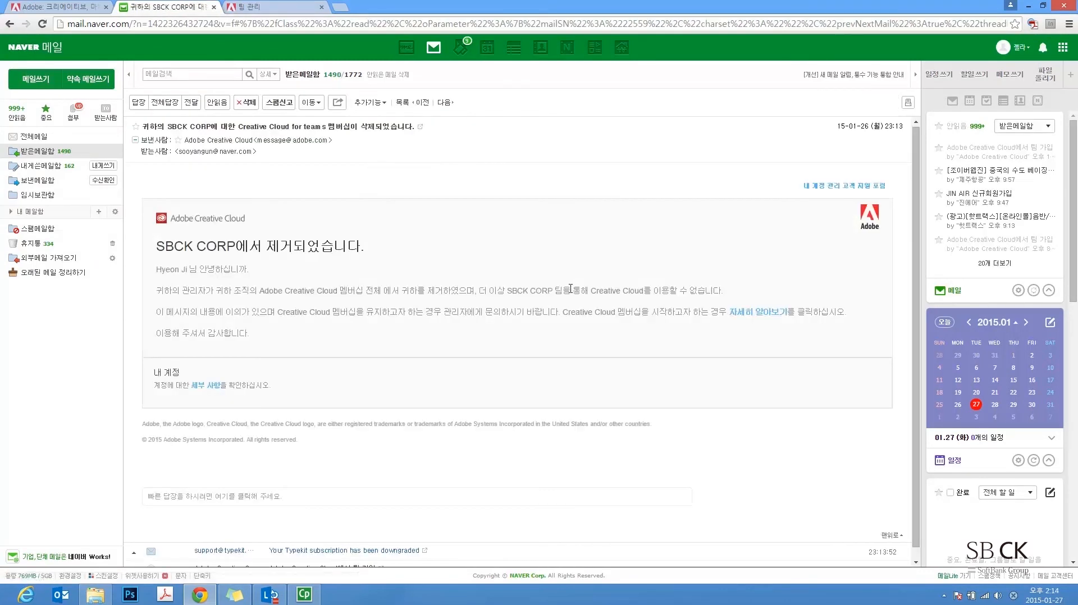